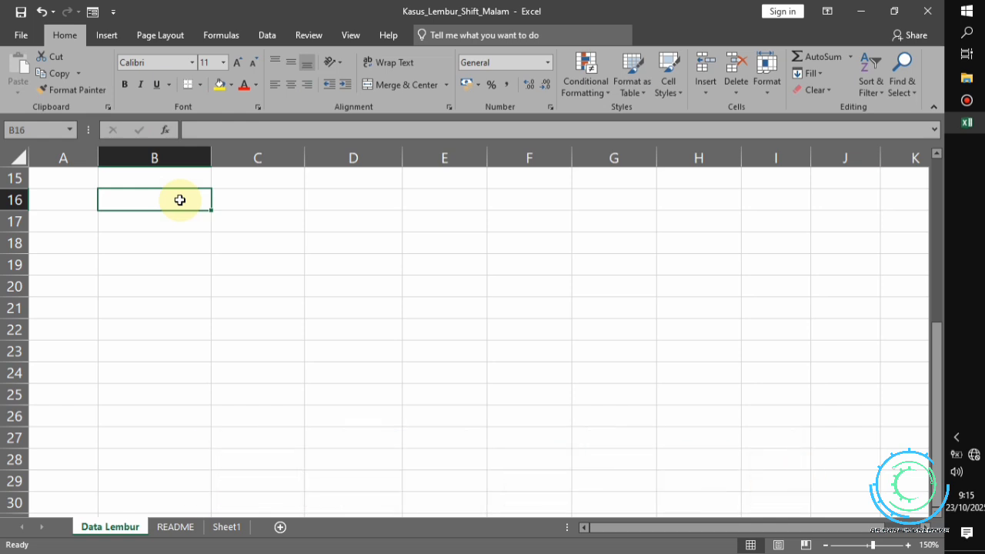
Enter the sample shift times 22:00 in cell B16 and 06:00 in cell C16.
{"action": "type", "text": "22:00"}
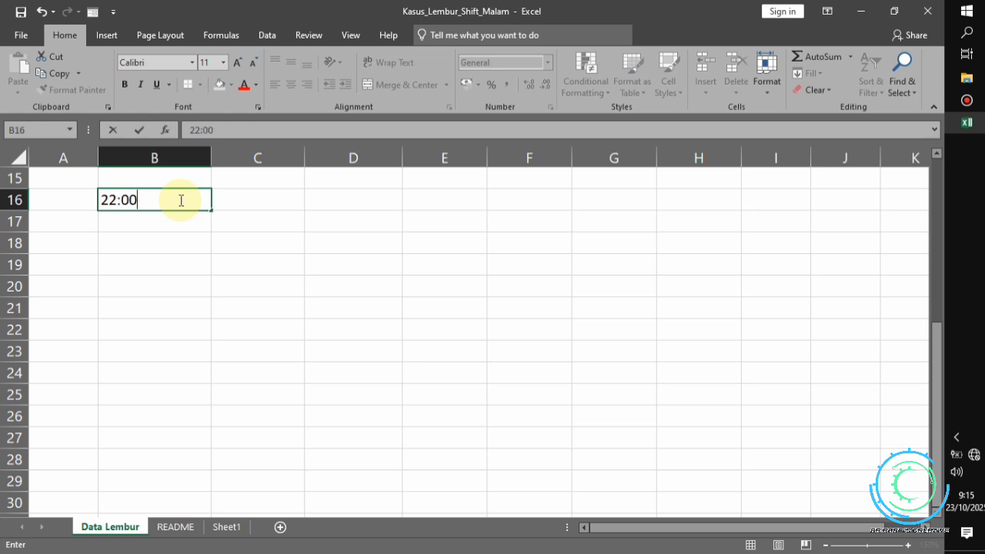
{"action": "key", "text": "Tab"}
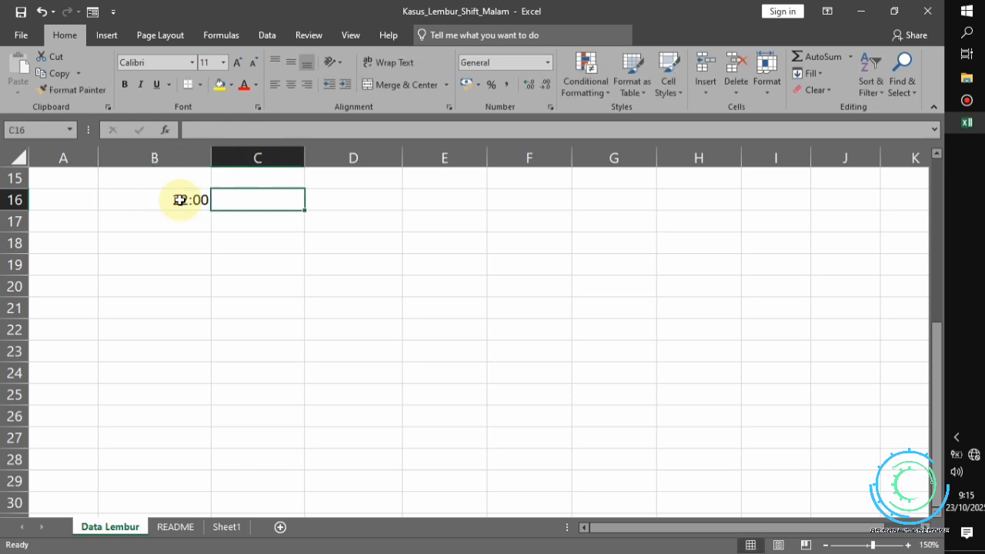
{"action": "type", "text": "0"}
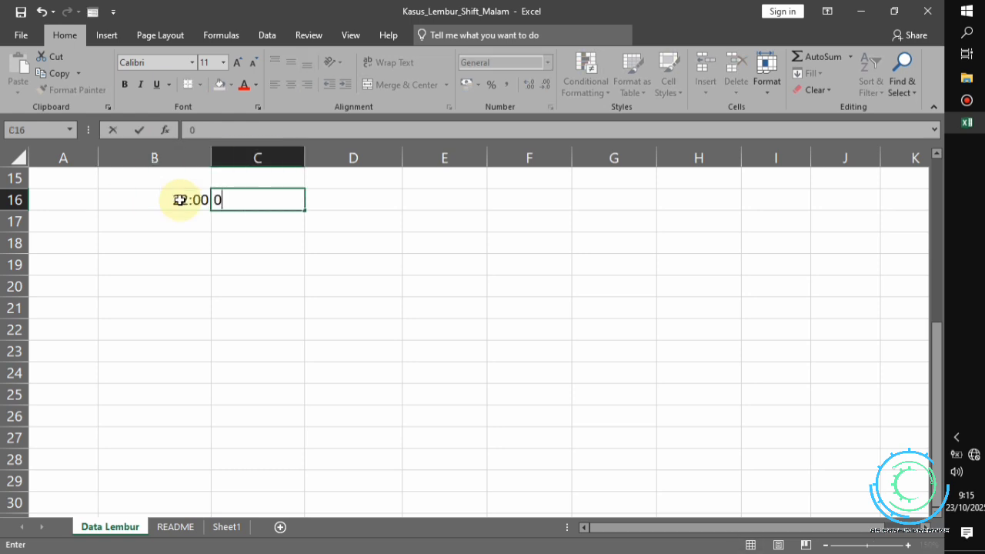
{"action": "type", "text": "6:00"}
{"action": "key", "text": "Tab"}
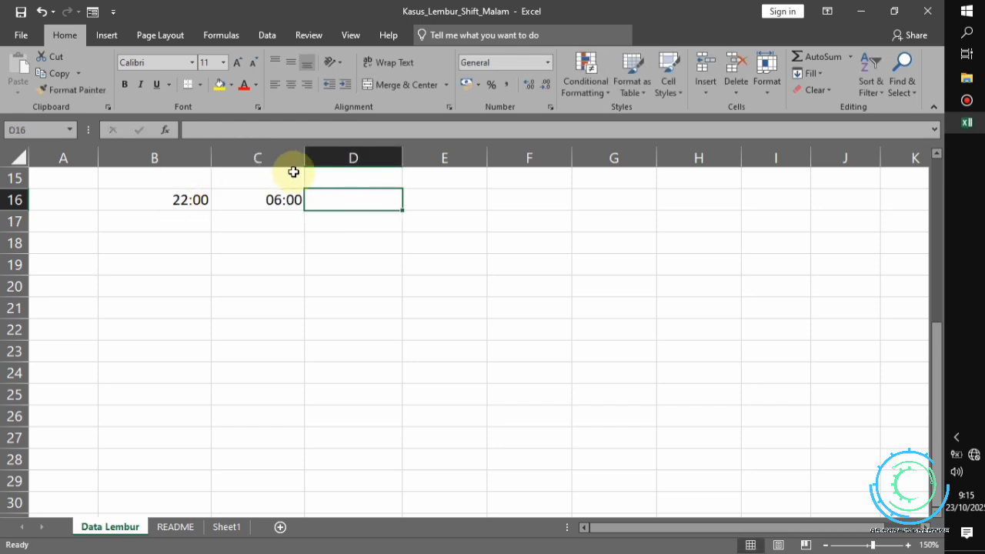
Subtract the start time from the end time in D16 with the formula =C16-B16.
{"action": "type", "text": "="}
{"action": "left_click", "coordinate": [294, 200]}
{"action": "type", "text": "-"}
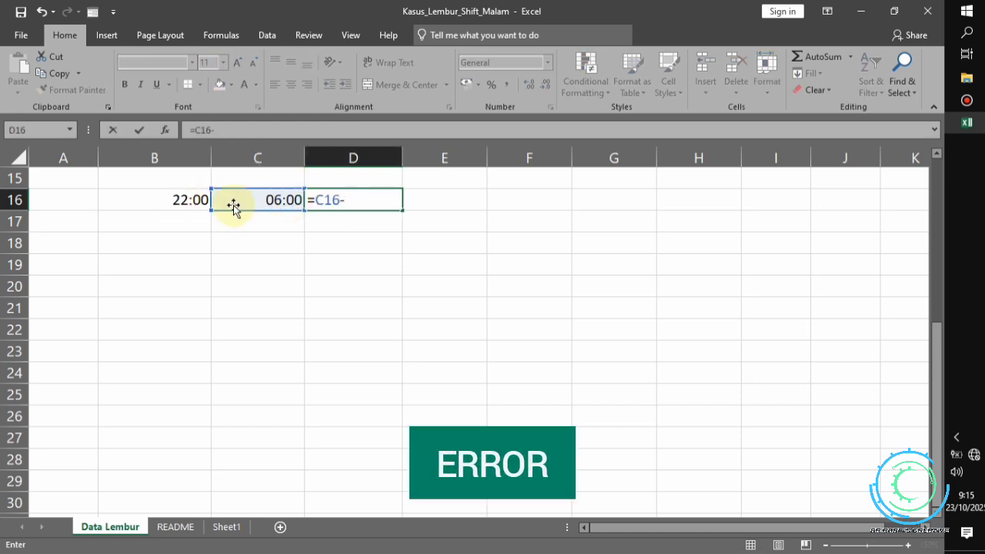
{"action": "left_click", "coordinate": [199, 201]}
{"action": "key", "text": "Return"}
{"action": "key", "text": "Return"}
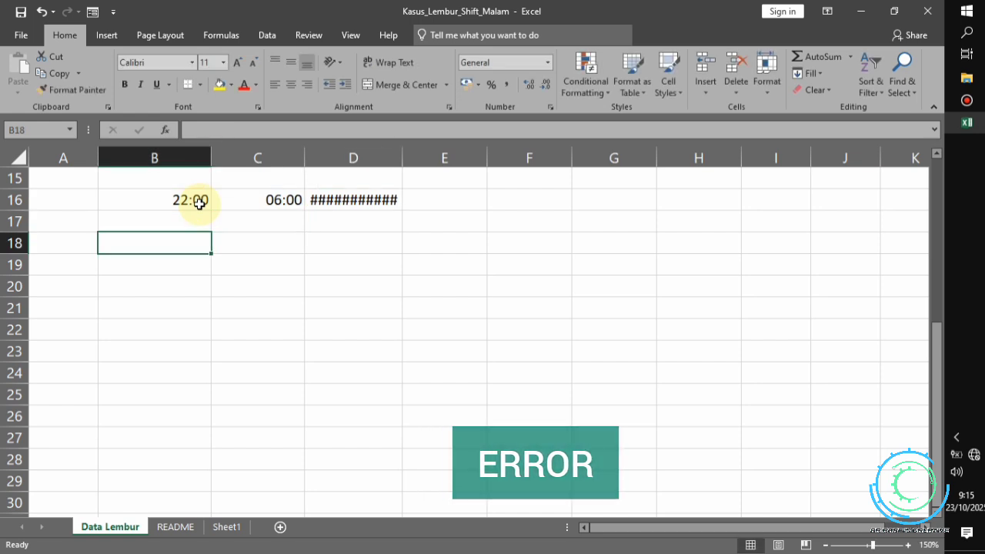
Clear the test formula in D16 and the sample times in B16 and C16.
{"action": "left_click", "coordinate": [353, 201]}
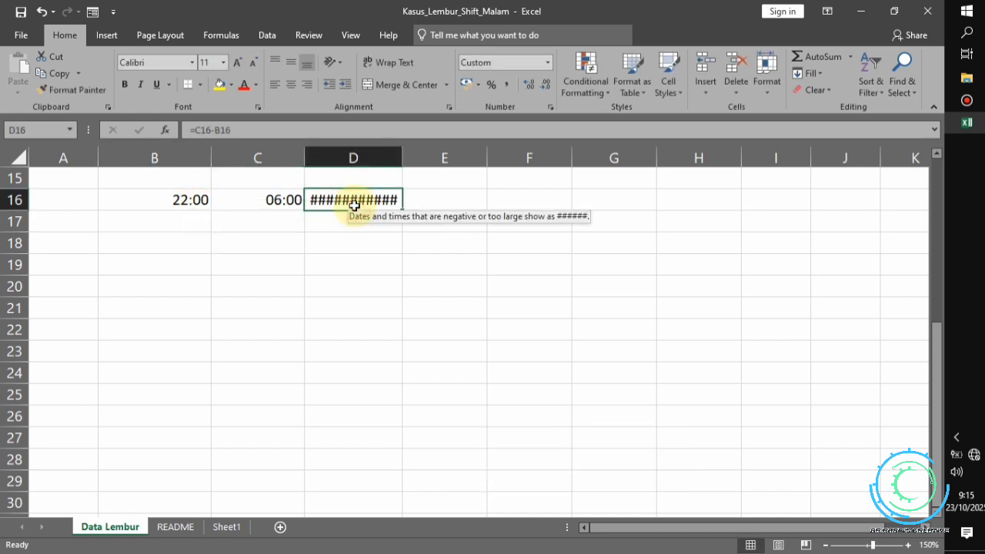
{"action": "key", "text": "Delete"}
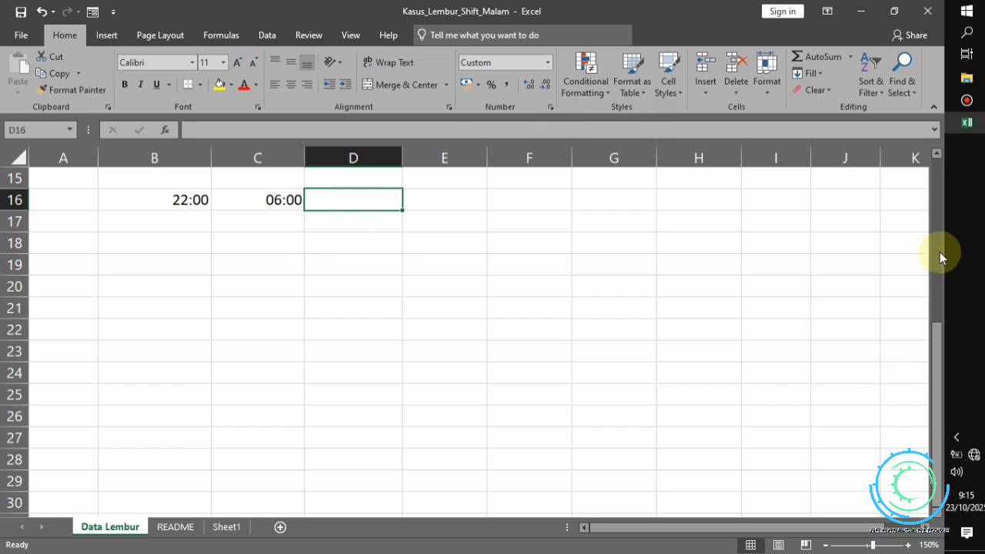
{"action": "left_click", "coordinate": [176, 199], "text": "shift"}
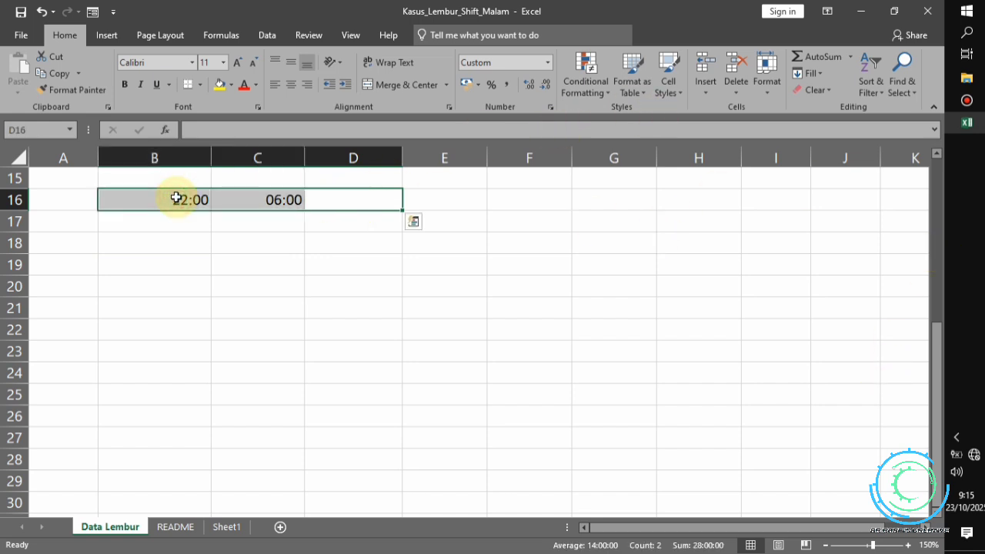
{"action": "key", "text": "Delete"}
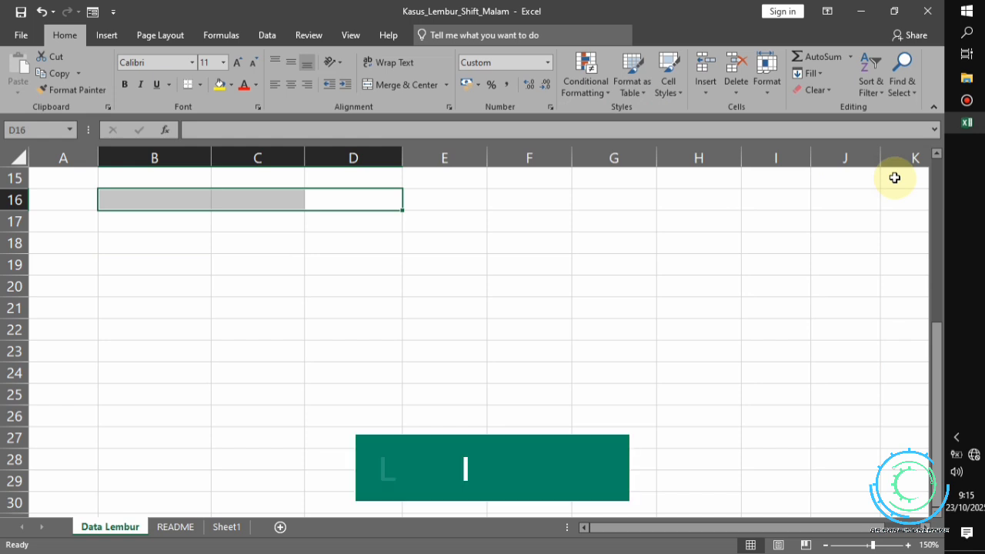
Examine the shift report table's column headers in row 2, from Nama across to the Lembur columns.
{"action": "left_click", "coordinate": [935, 175]}
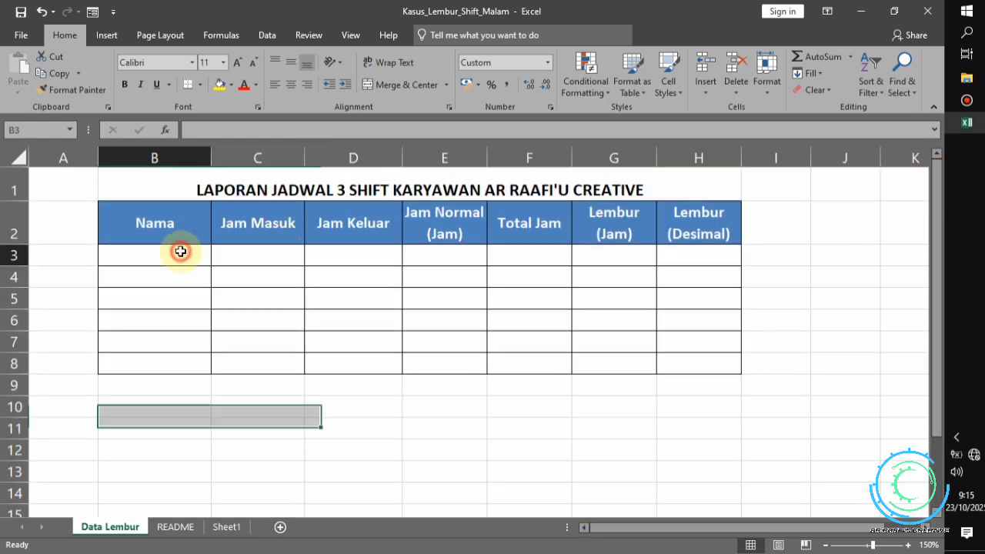
{"action": "left_click", "coordinate": [180, 246]}
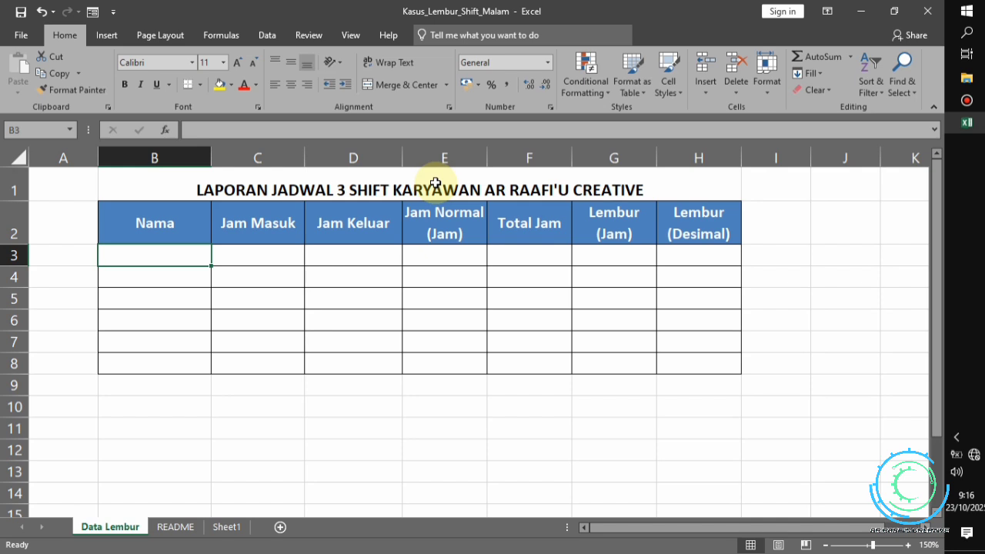
{"action": "left_click", "coordinate": [167, 218]}
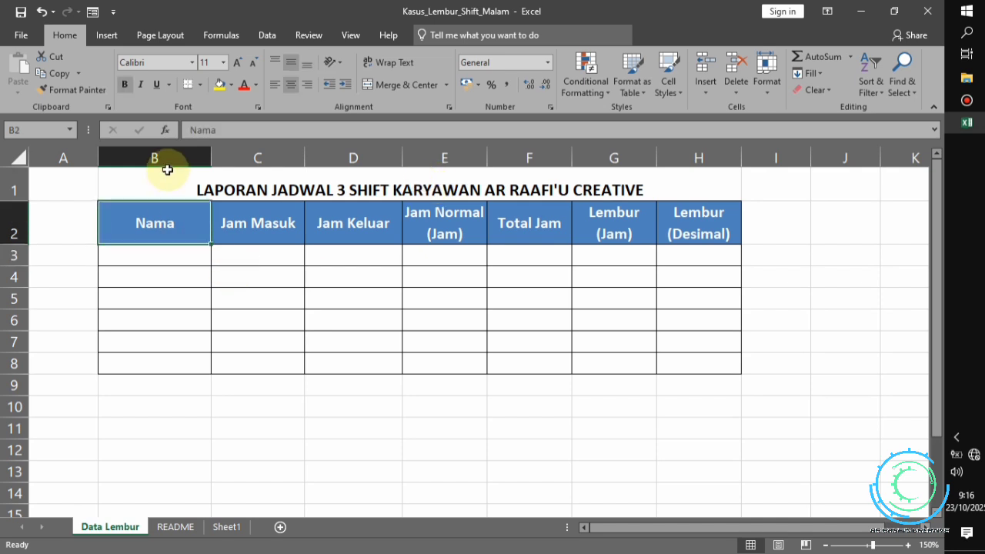
{"action": "left_click", "coordinate": [247, 226]}
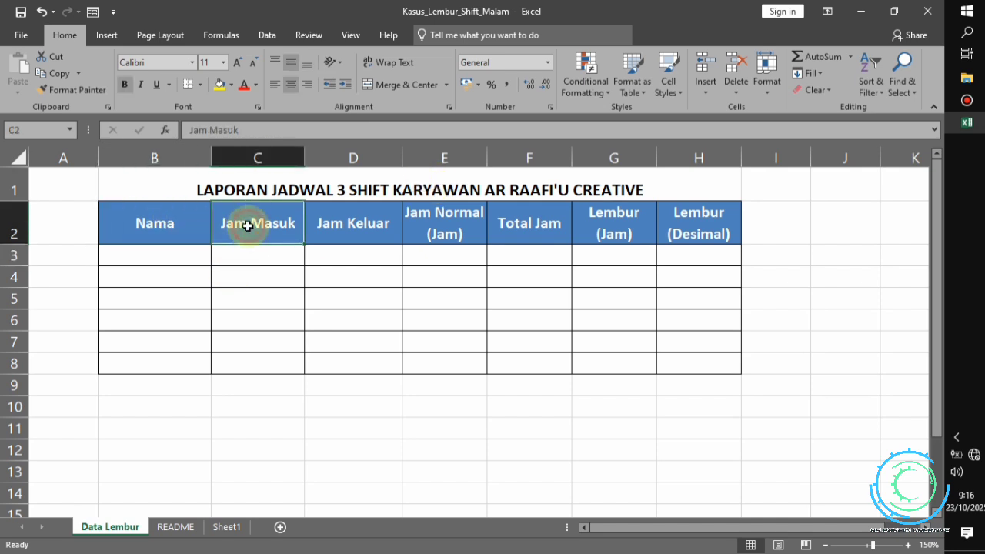
{"action": "key", "text": "Right"}
{"action": "key", "text": "Right"}
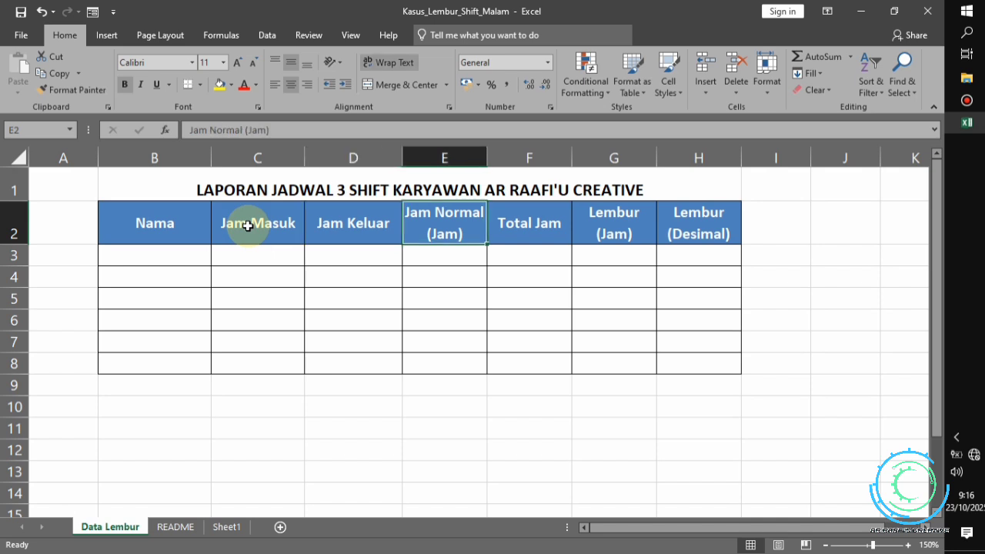
{"action": "key", "text": "Right"}
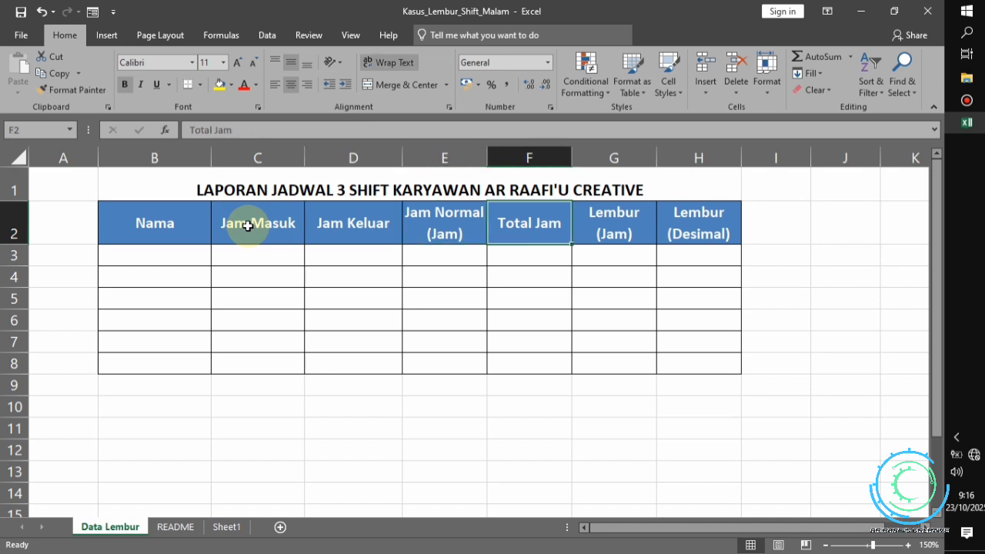
{"action": "left_click", "coordinate": [607, 223]}
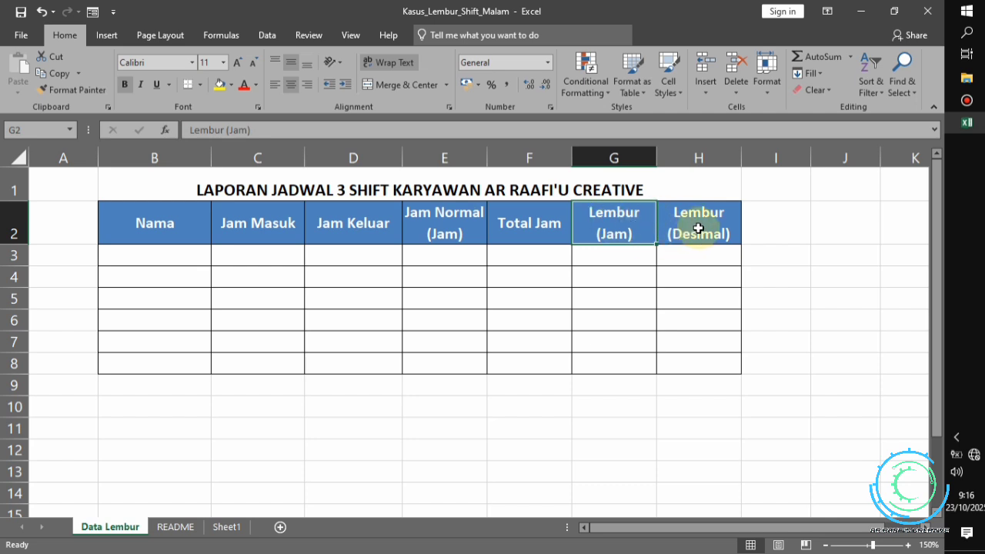
Fill in the first three employee names in the Nama column, cells B3 to B5.
{"action": "left_click", "coordinate": [193, 255]}
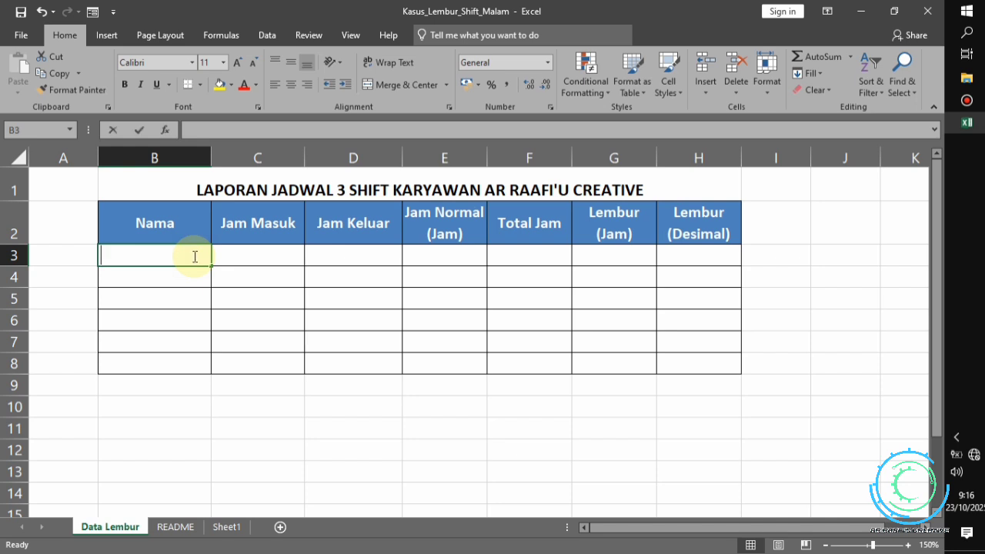
{"action": "type", "text": "Budi Typ"}
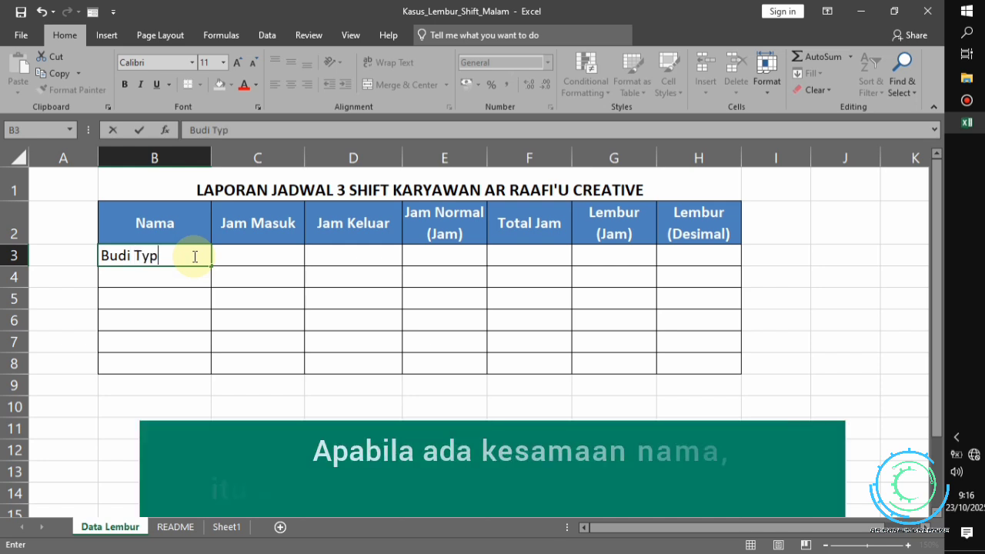
{"action": "type", "text": "o"}
{"action": "key", "text": "Return"}
{"action": "type", "text": "Si"}
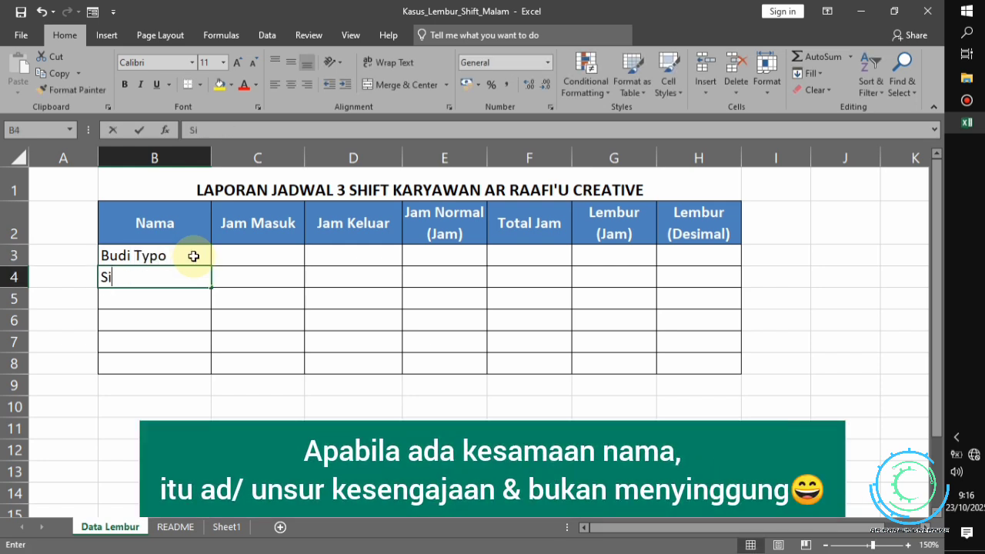
{"action": "type", "text": "ti Capslock"}
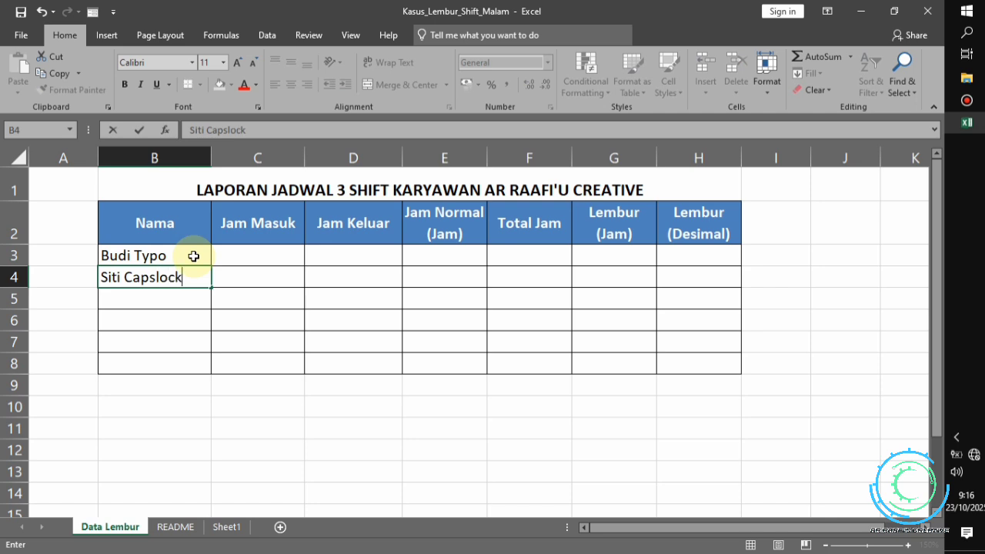
{"action": "key", "text": "Return"}
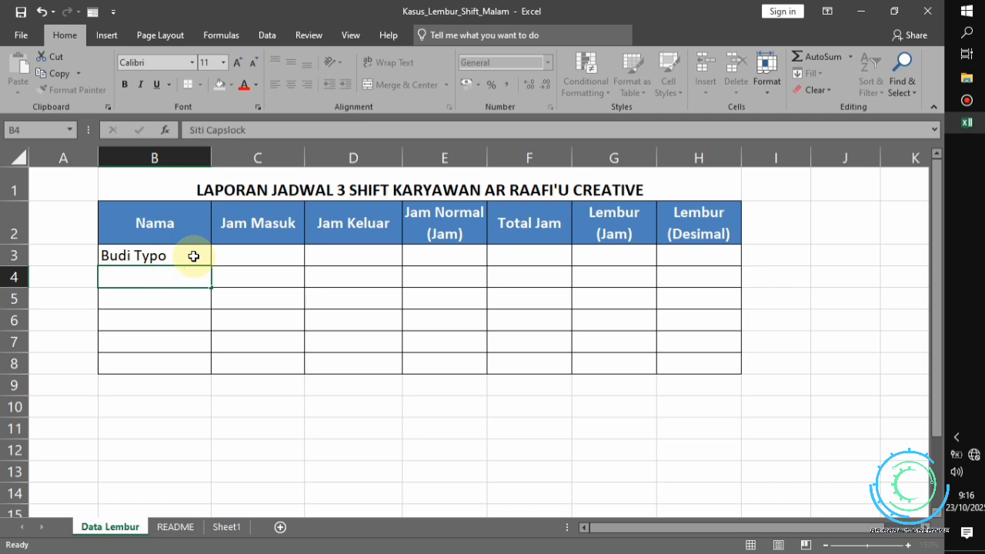
{"action": "type", "text": "Pak RT Word"}
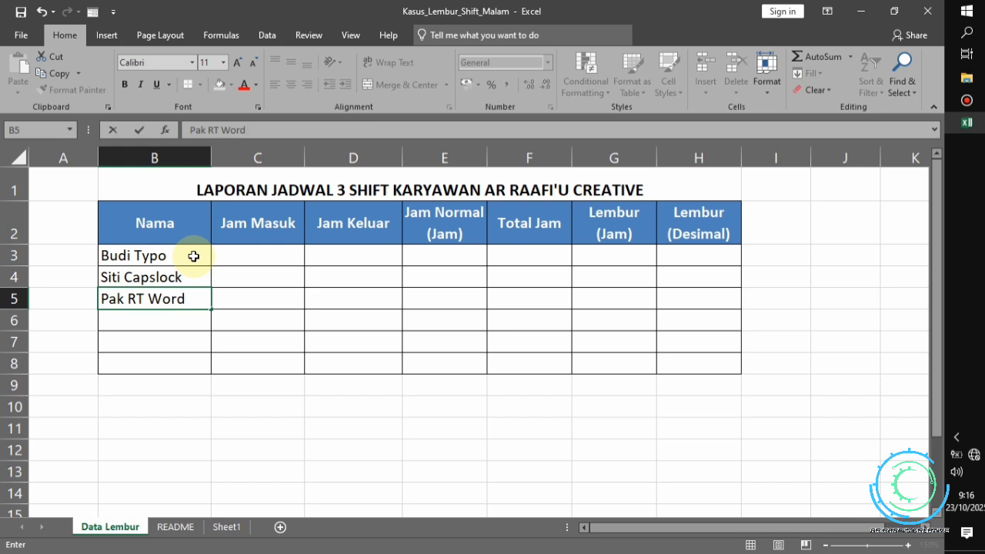
{"action": "key", "text": "Return"}
Fill in the remaining three employee names in the Nama column, cells B6 to B8.
{"action": "type", "text": "Mbak "}
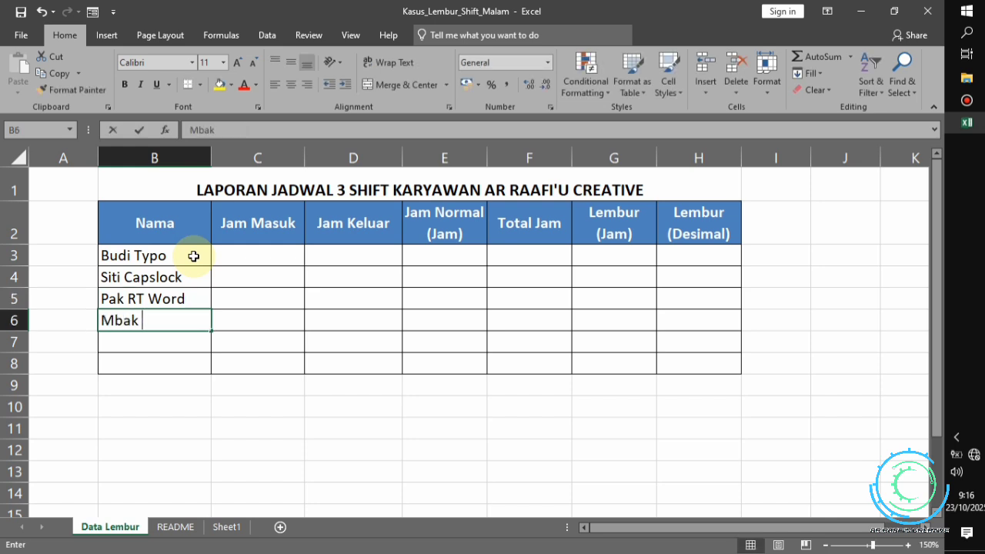
{"action": "type", "text": "Excel"}
{"action": "key", "text": "Return"}
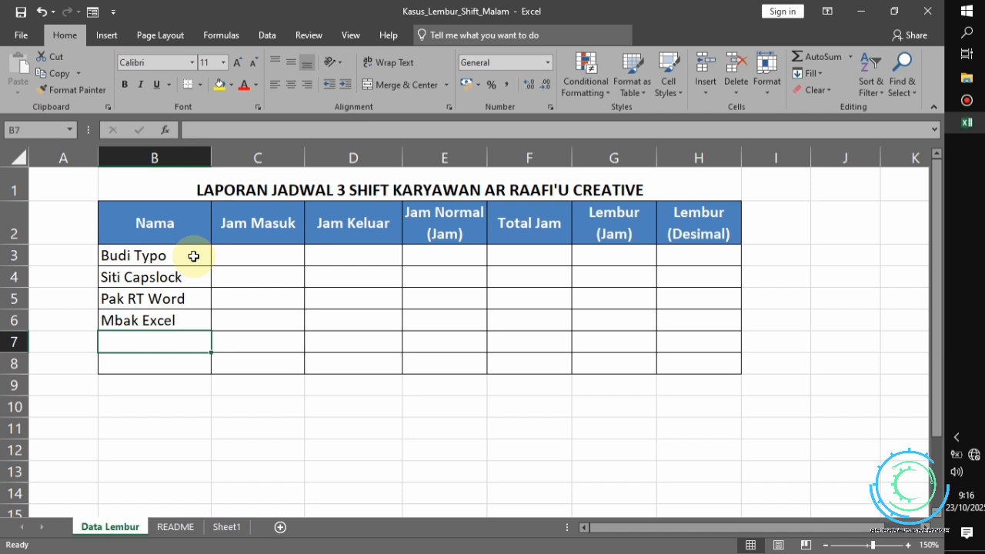
{"action": "type", "text": "Mas Pas"}
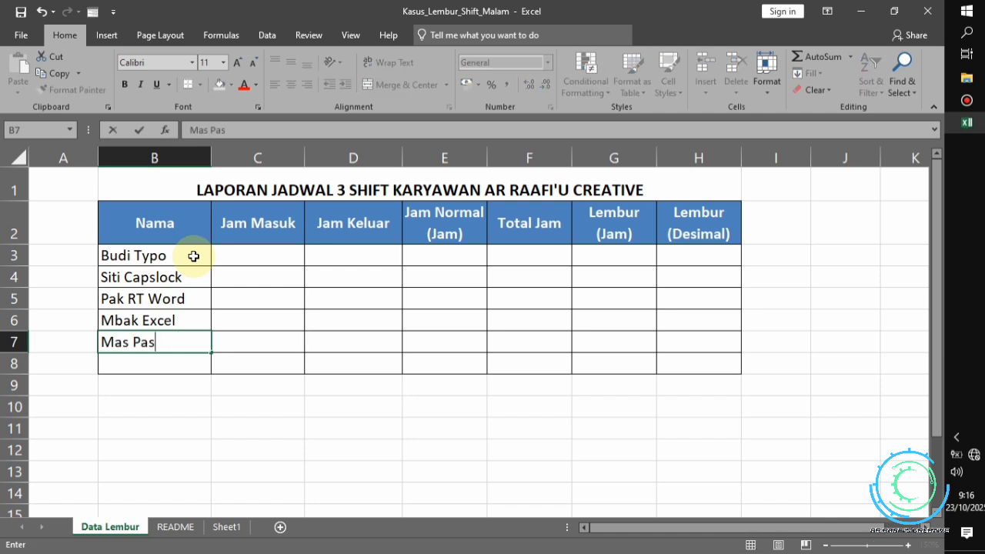
{"action": "type", "text": "te"}
{"action": "key", "text": "Return"}
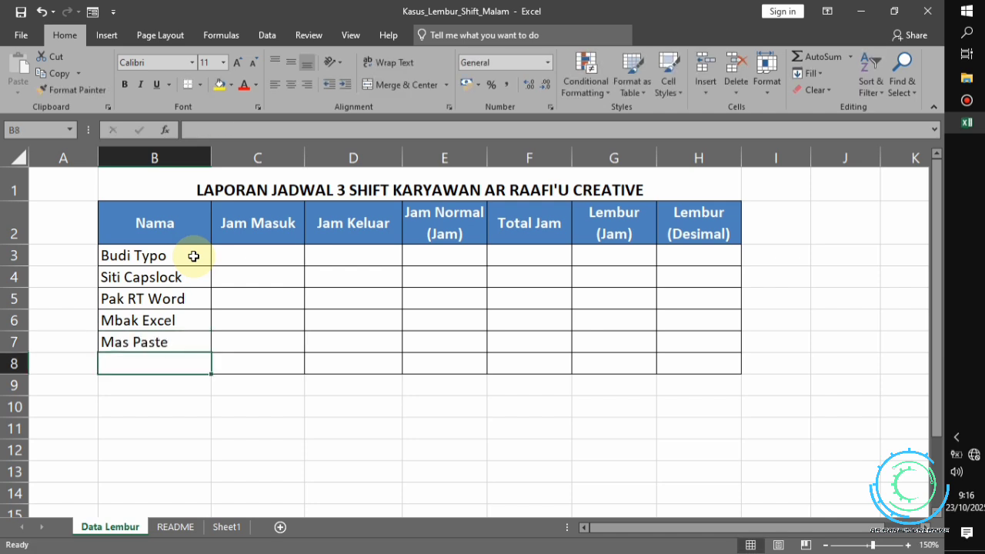
{"action": "type", "text": "Bu"}
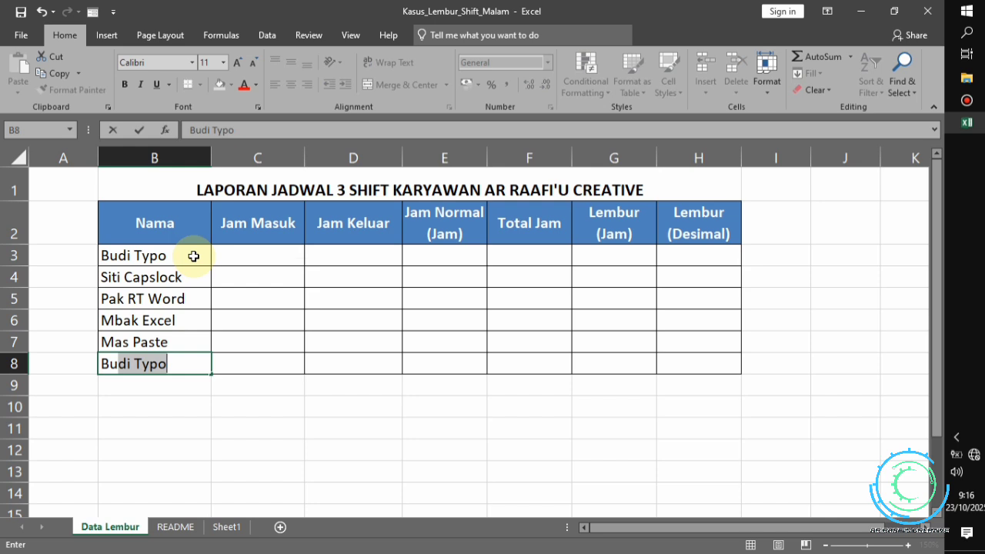
{"action": "type", "text": " Bold"}
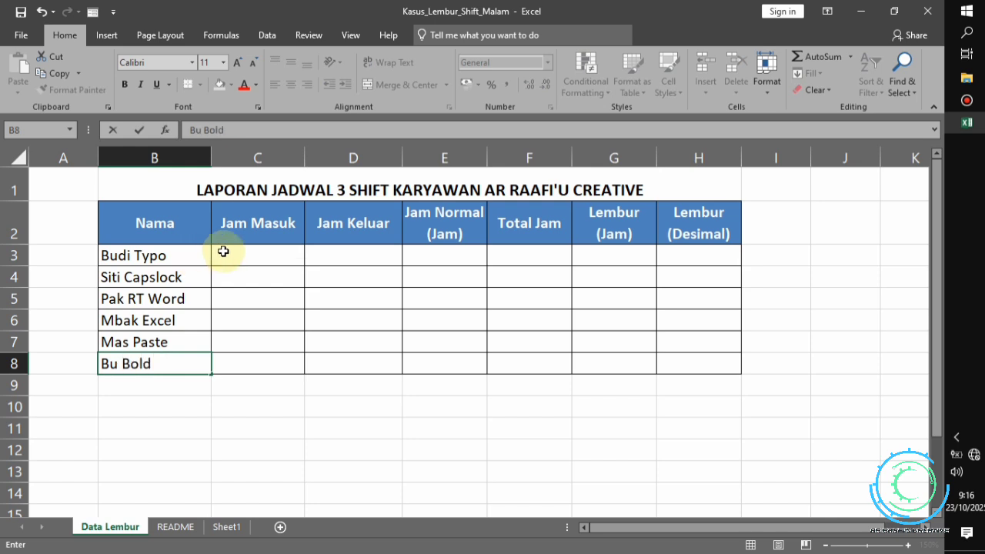
Apply the custom number format hh:mm to the Jam Masuk and Jam Keluar cells, C3:D8.
{"action": "left_click", "coordinate": [229, 254]}
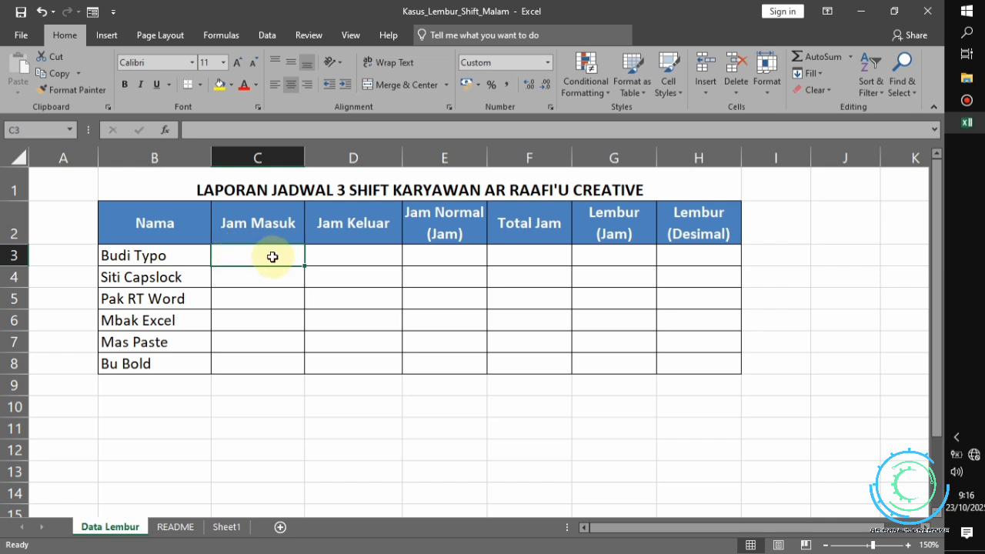
{"action": "mouse_move", "coordinate": [272, 254]}
{"action": "left_mouse_down"}
{"action": "mouse_move", "coordinate": [370, 260]}
{"action": "mouse_move", "coordinate": [261, 255]}
{"action": "left_mouse_up"}
{"action": "left_click_drag", "start_coordinate": [352, 321], "coordinate": [351, 368]}
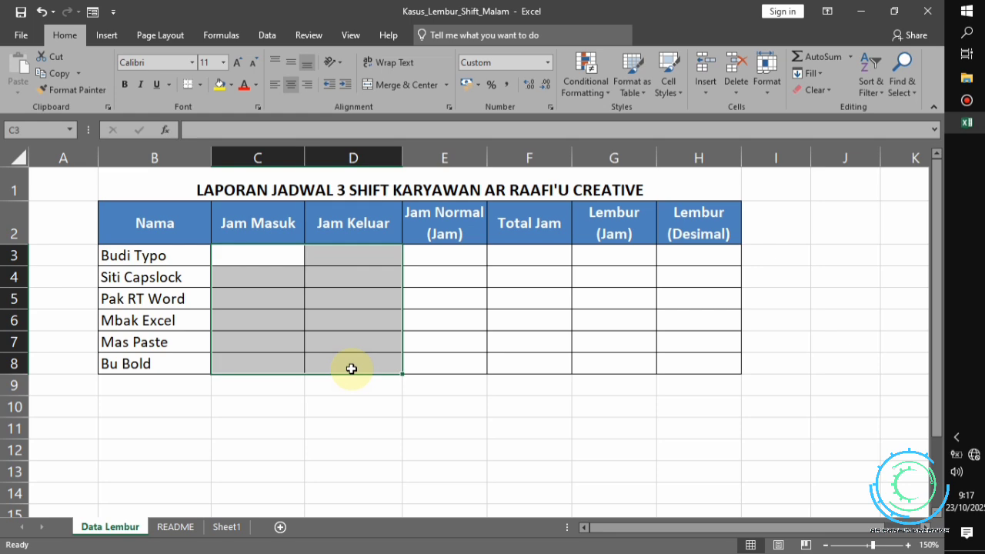
{"action": "key", "text": "ctrl+1"}
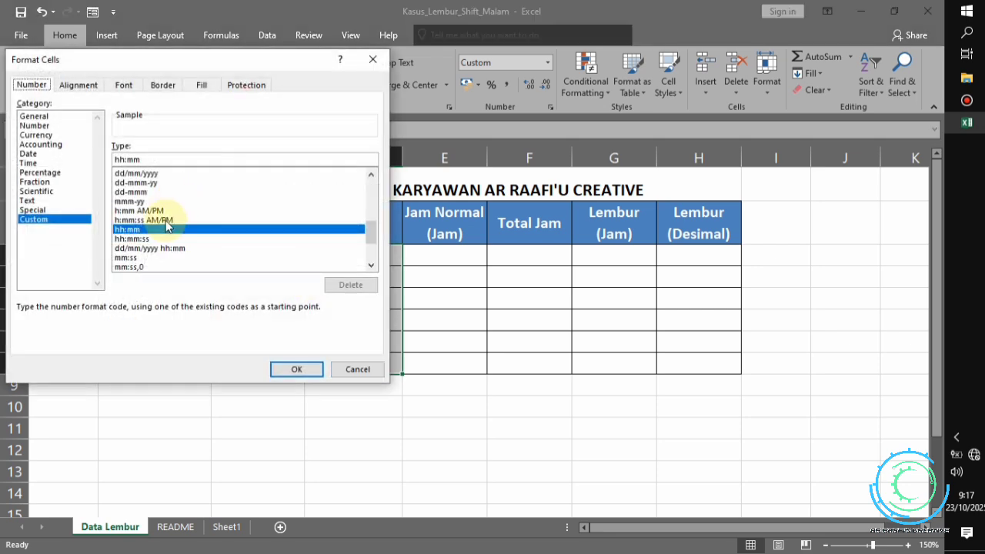
{"action": "left_click", "coordinate": [126, 159]}
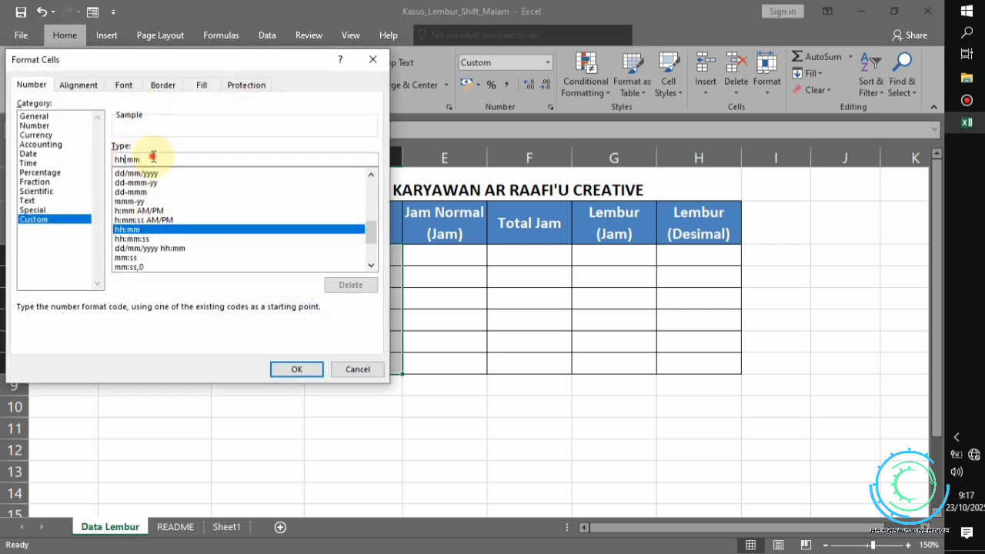
{"action": "double_click", "coordinate": [131, 158]}
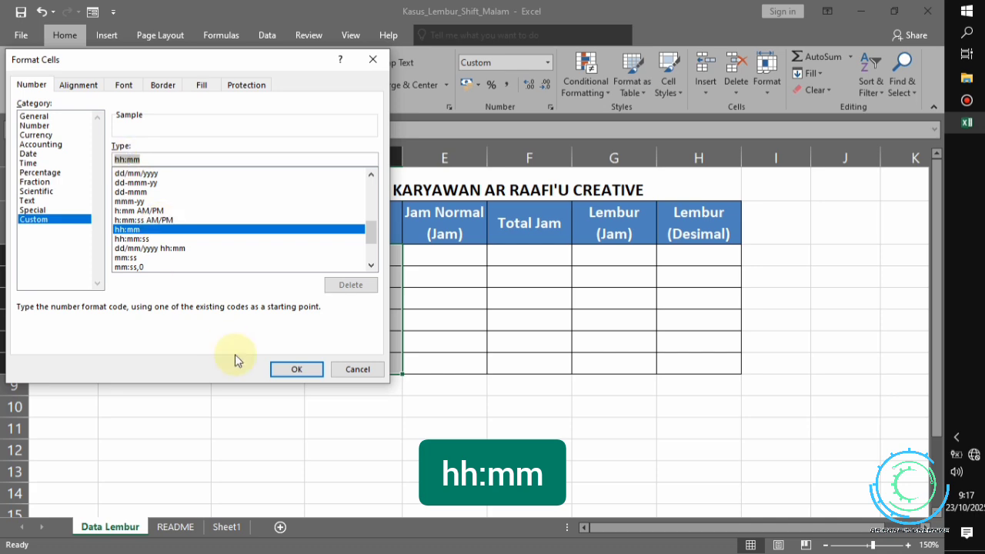
{"action": "left_click", "coordinate": [286, 371]}
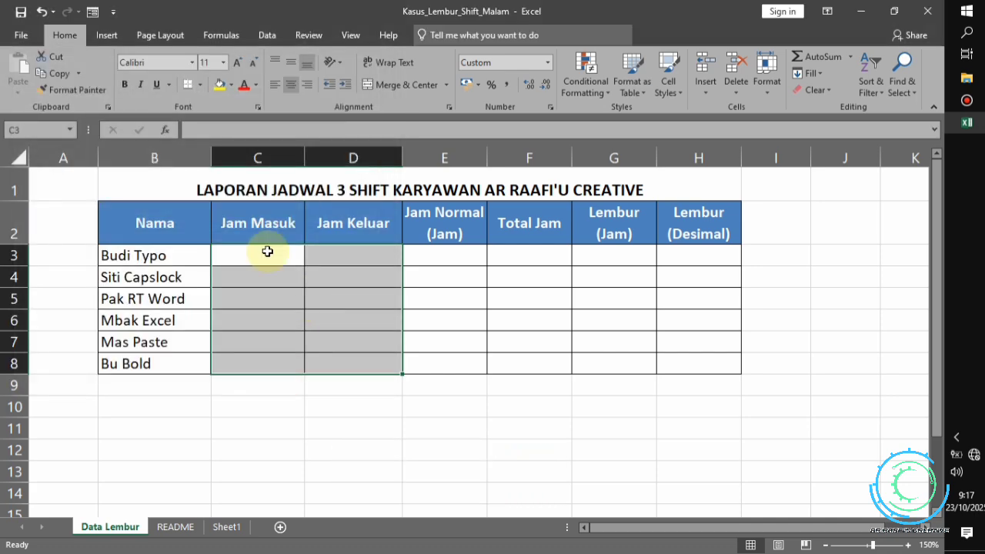
Enter the first employee's shift times in row 3: Jam Masuk 08:00 in C3 and Jam Keluar 16:00 in D3.
{"action": "left_click", "coordinate": [266, 253]}
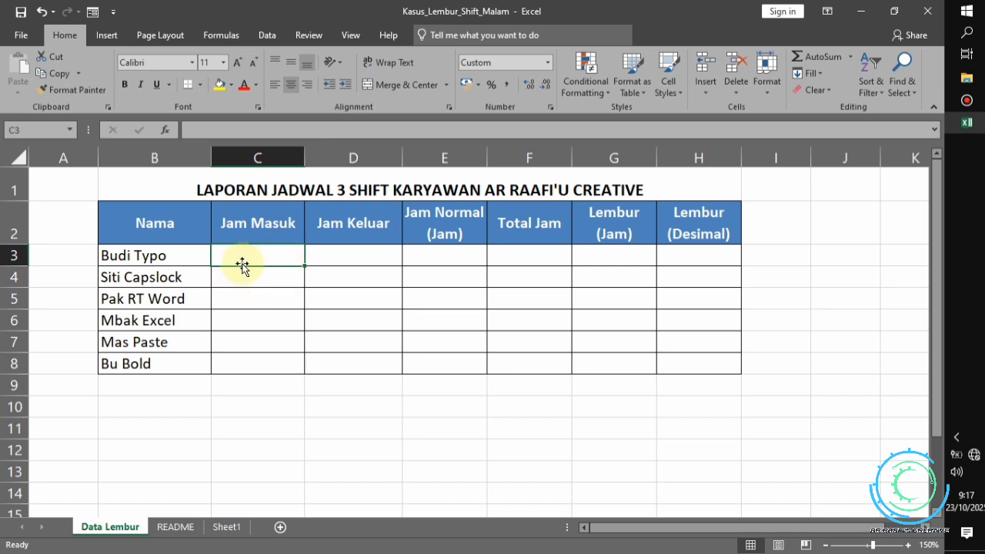
{"action": "left_click_drag", "start_coordinate": [244, 258], "coordinate": [290, 257]}
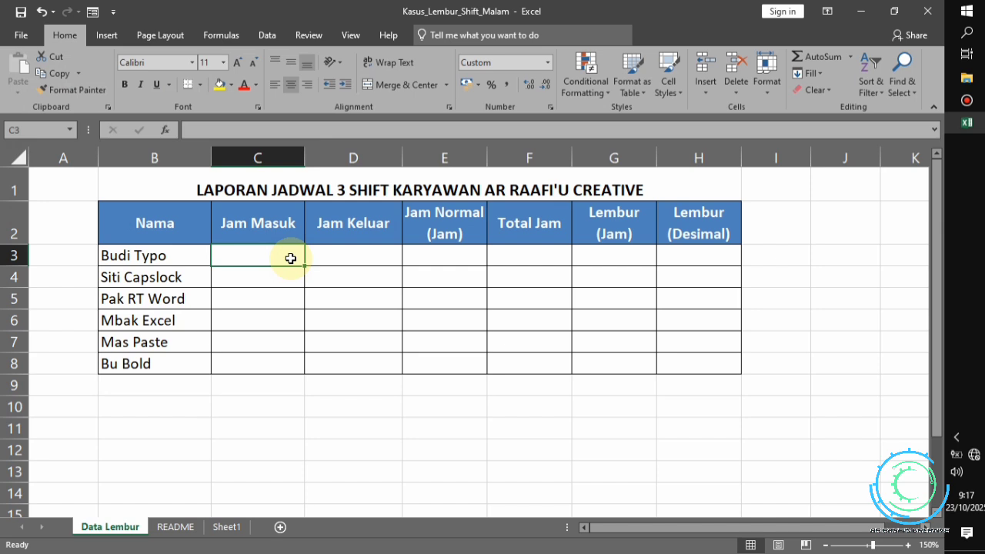
{"action": "type", "text": "08:"}
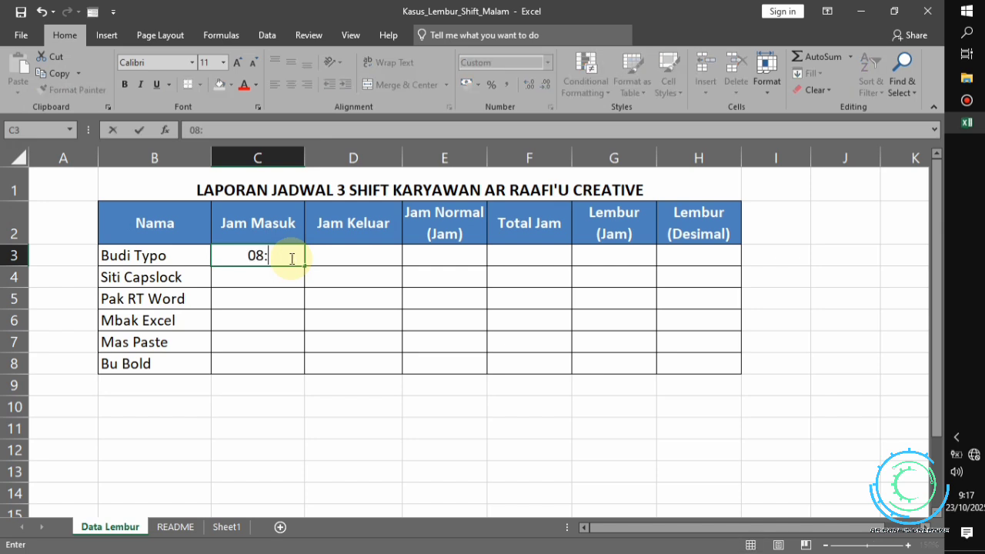
{"action": "type", "text": "00"}
{"action": "key", "text": "Tab"}
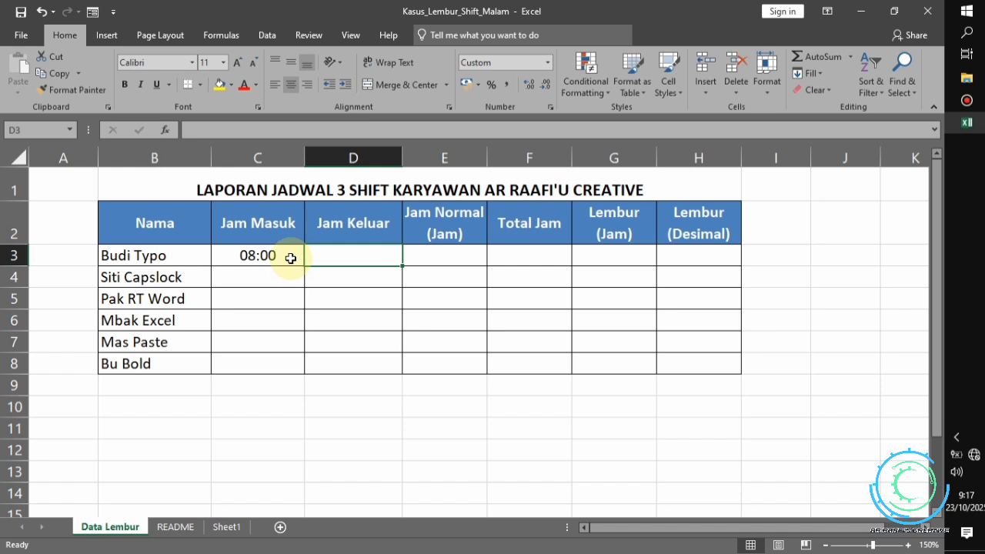
{"action": "type", "text": "16"}
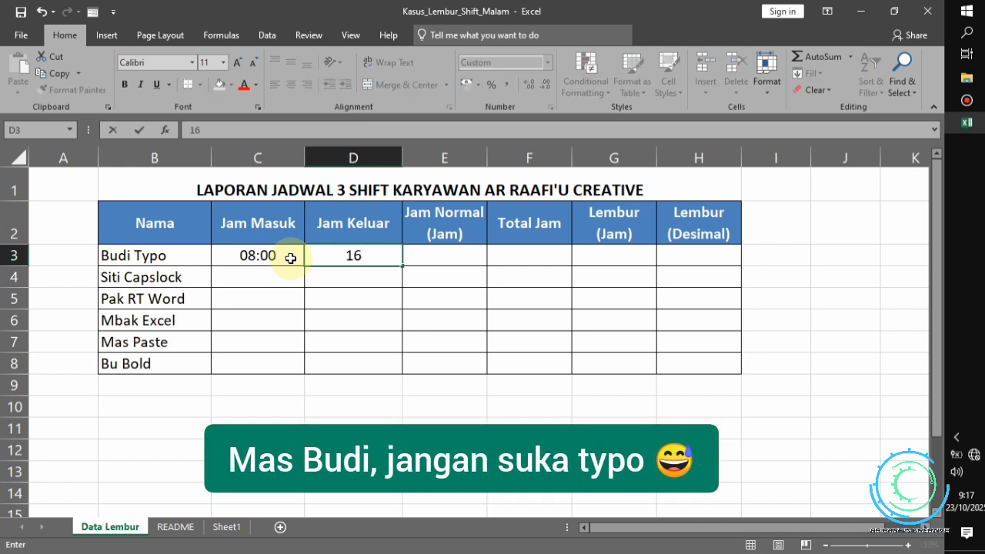
{"action": "type", "text": ":00"}
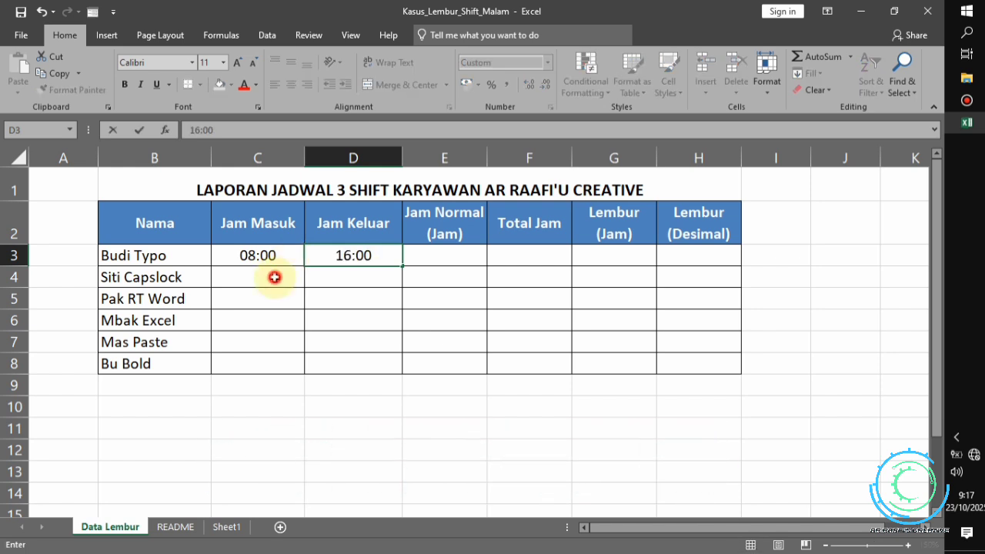
Fill in the Jam Masuk times for rows 4 to 6: 16:00 in C4, 22:00 in C5 and 21:30 in C6.
{"action": "left_click", "coordinate": [275, 277]}
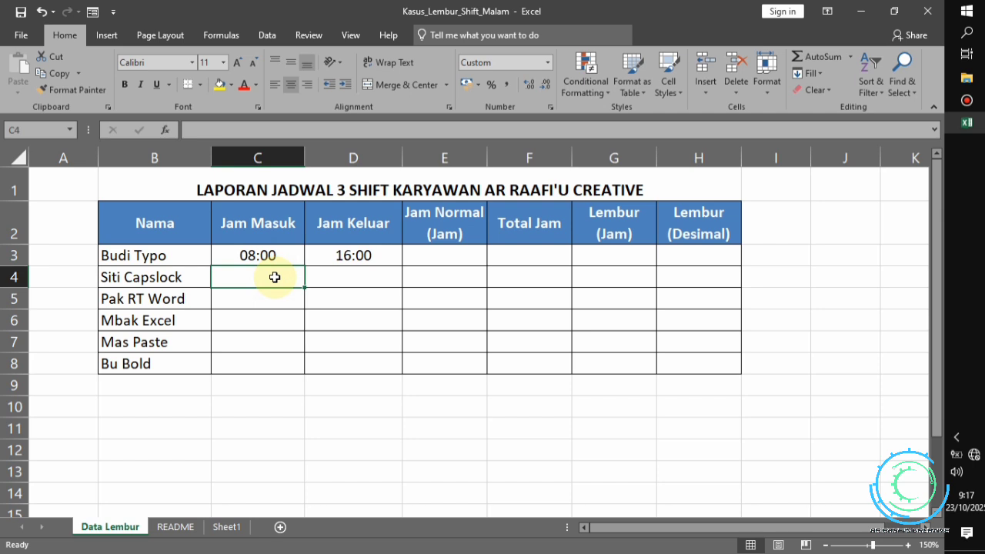
{"action": "type", "text": "16:00"}
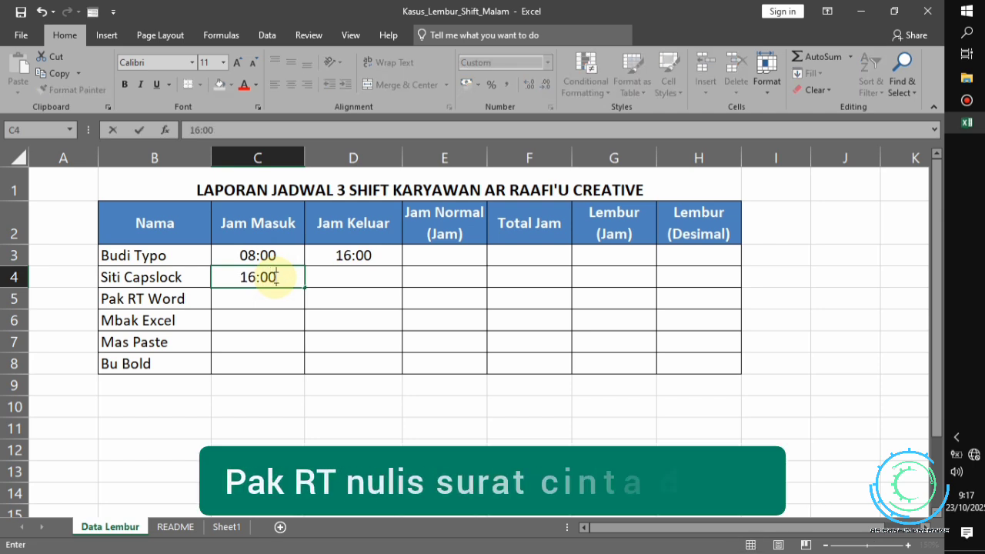
{"action": "key", "text": "Return"}
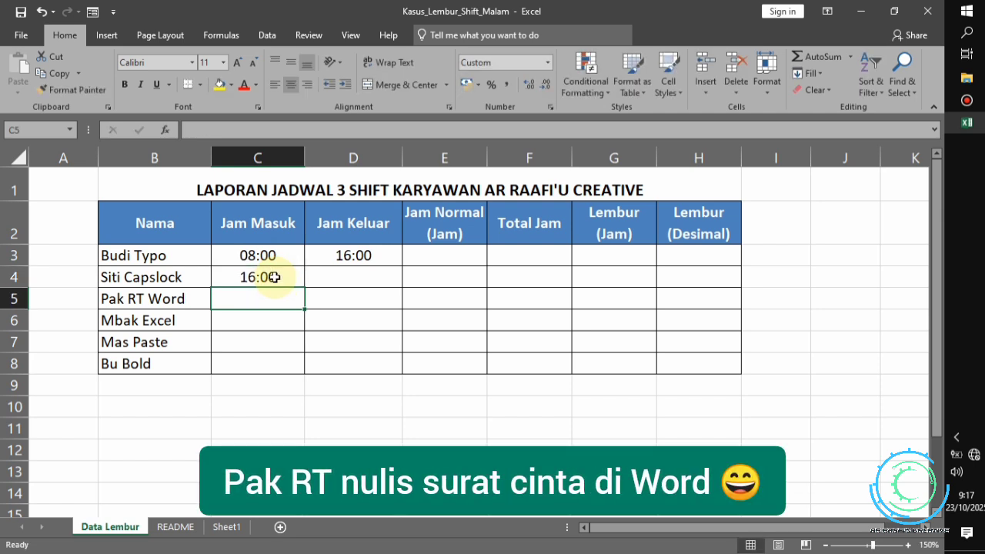
{"action": "type", "text": "22"}
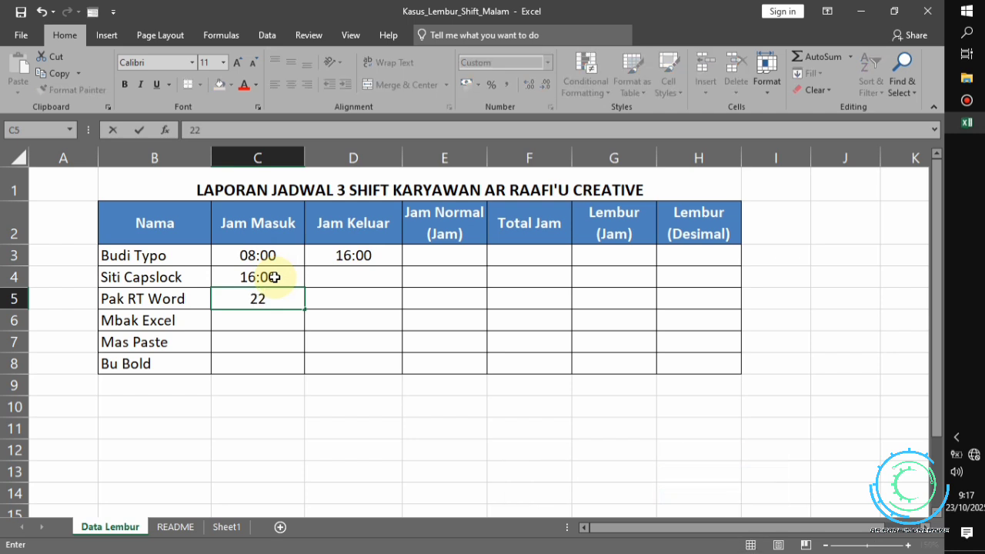
{"action": "type", "text": ":00"}
{"action": "key", "text": "Return"}
{"action": "type", "text": "2"}
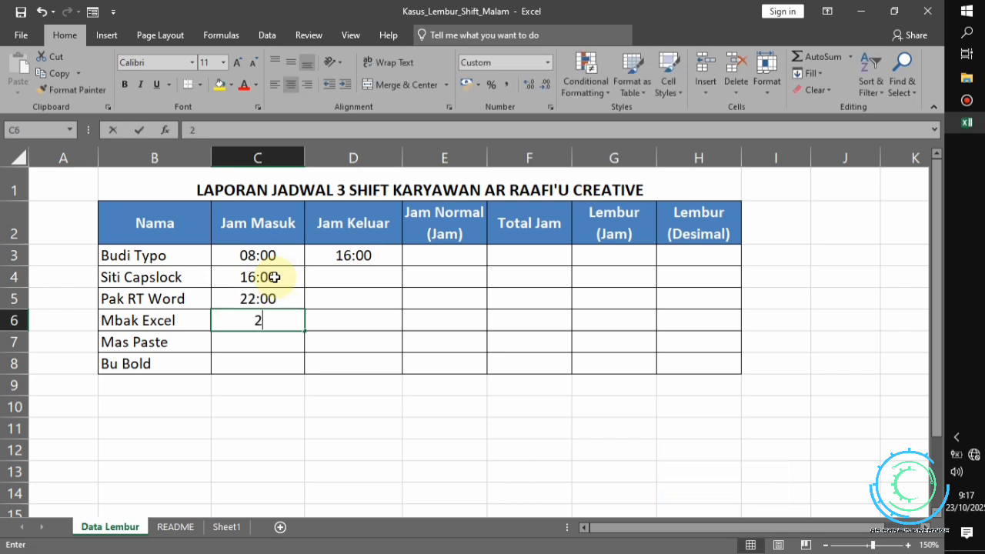
{"action": "type", "text": "1:"}
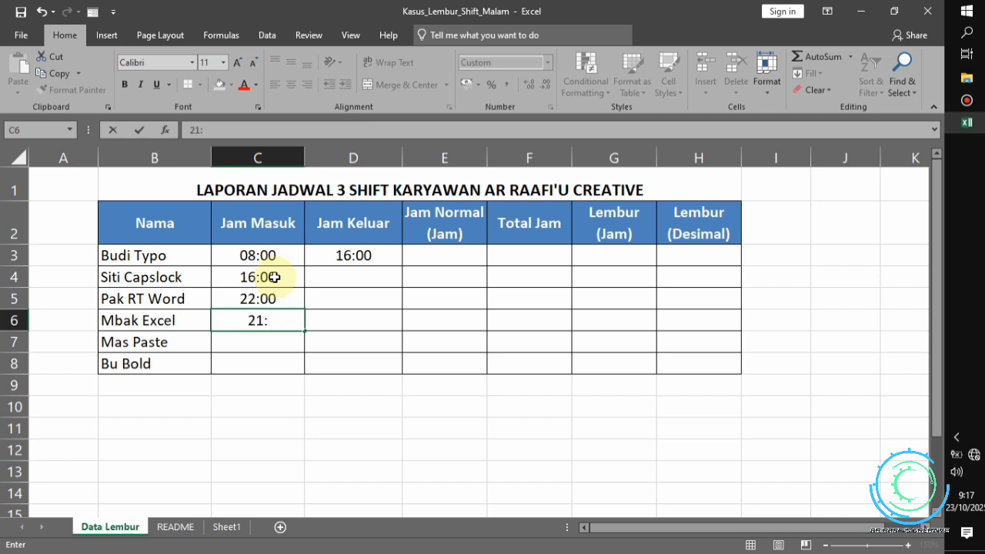
{"action": "type", "text": "30"}
{"action": "key", "text": "Return"}
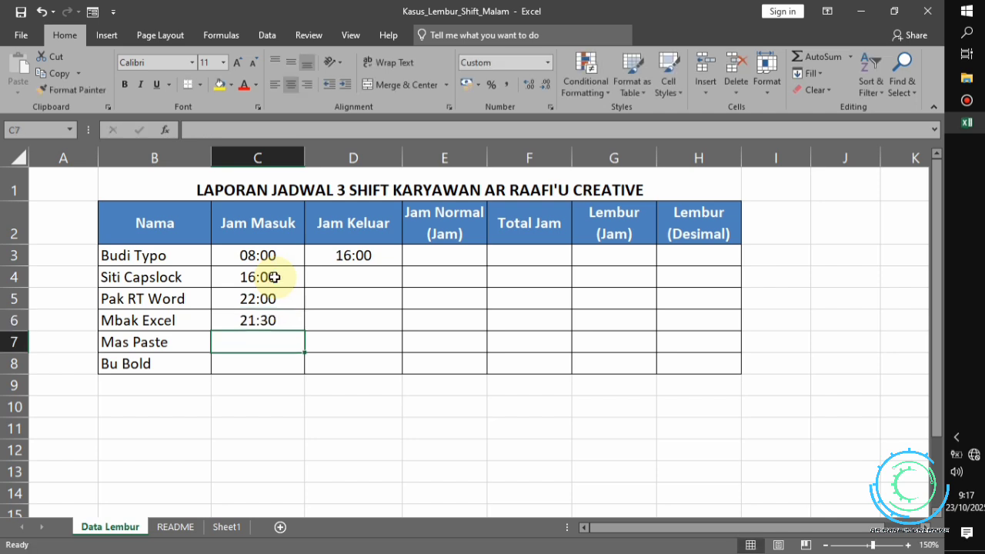
Complete the Jam Masuk column with 21:30 in C7 and 16:30 in C8.
{"action": "type", "text": "21"}
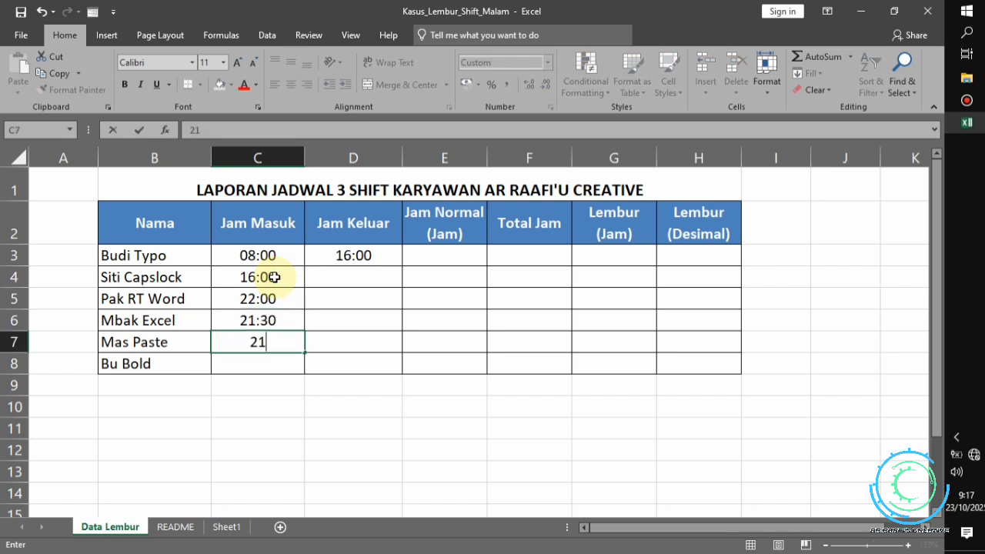
{"action": "type", "text": ":30"}
{"action": "key", "text": "Return"}
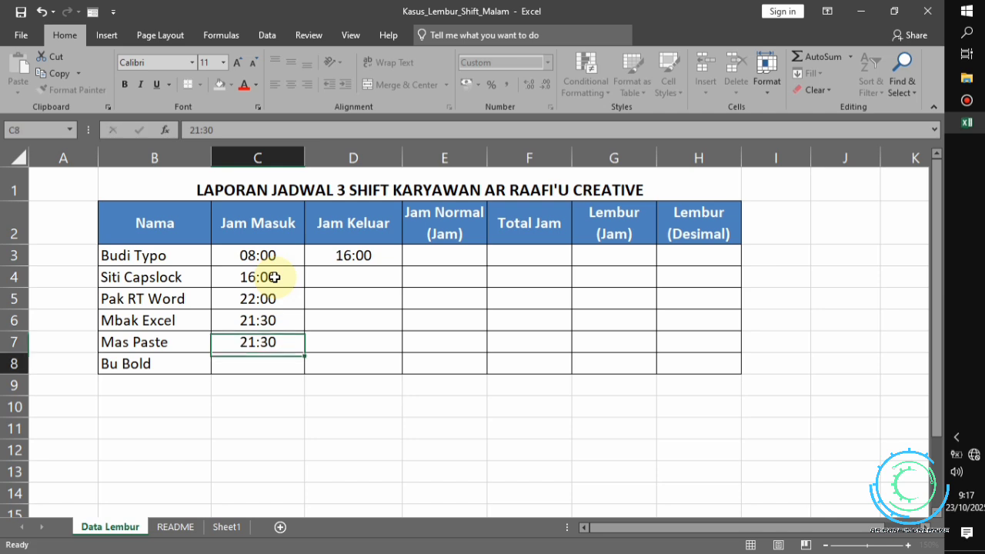
{"action": "type", "text": "16:0"}
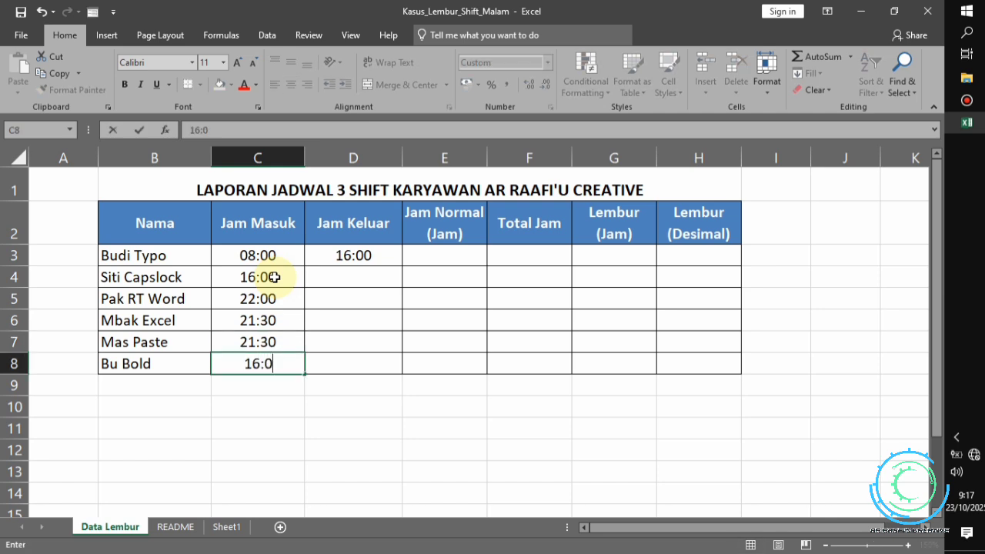
{"action": "key", "text": "BackSpace"}
{"action": "type", "text": "30"}
Enter the Jam Keluar times 01:00 in D4 and 06:00 in D5.
{"action": "left_click", "coordinate": [369, 278]}
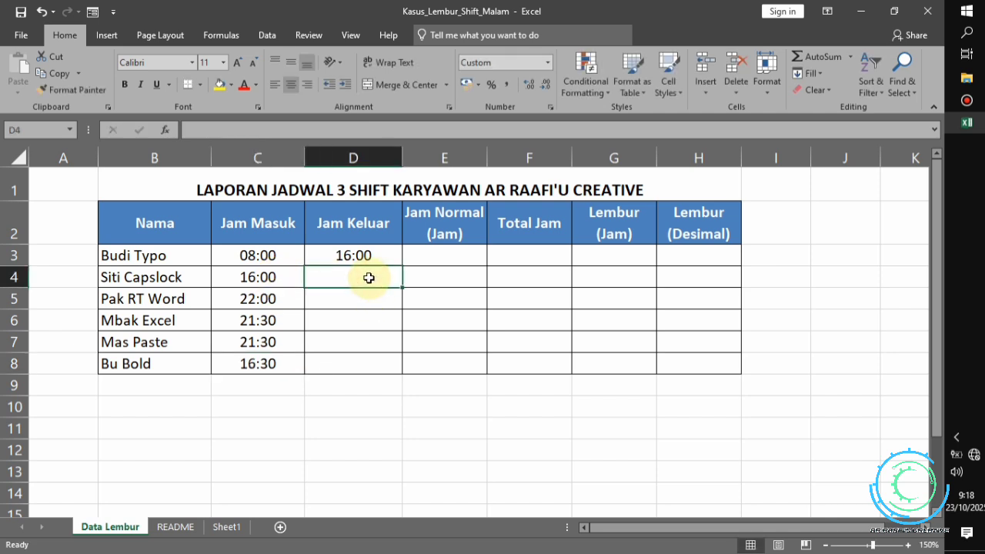
{"action": "type", "text": "01"}
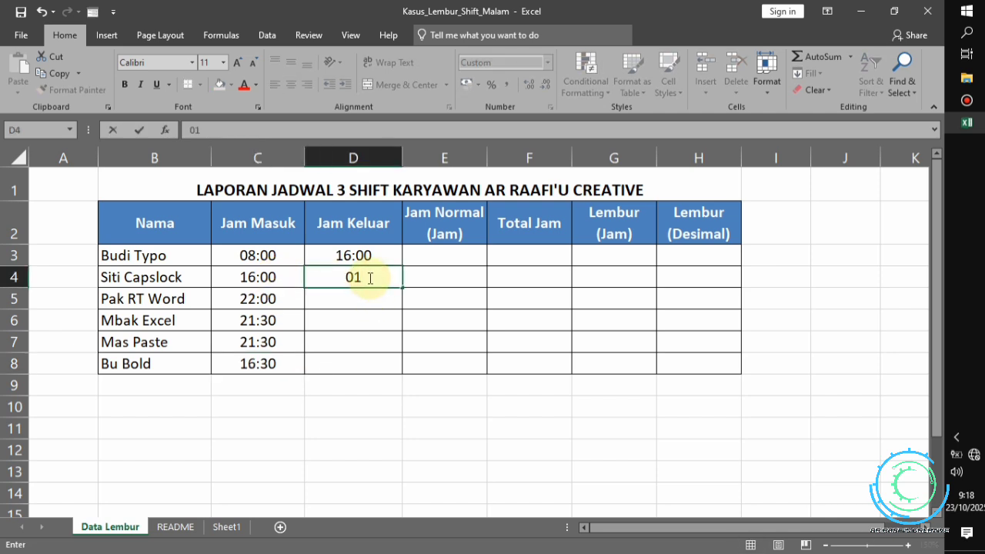
{"action": "type", "text": ":00"}
{"action": "key", "text": "Return"}
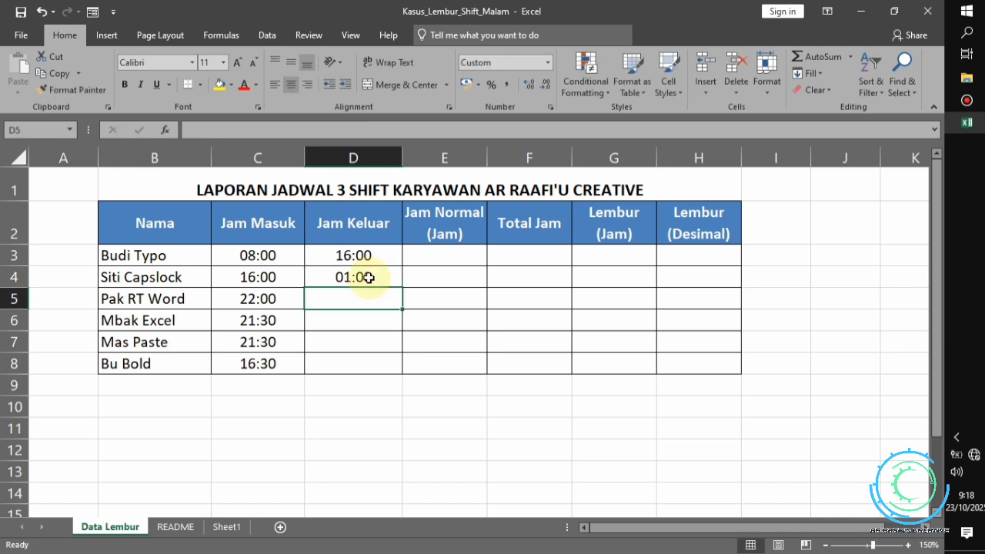
{"action": "type", "text": "06"}
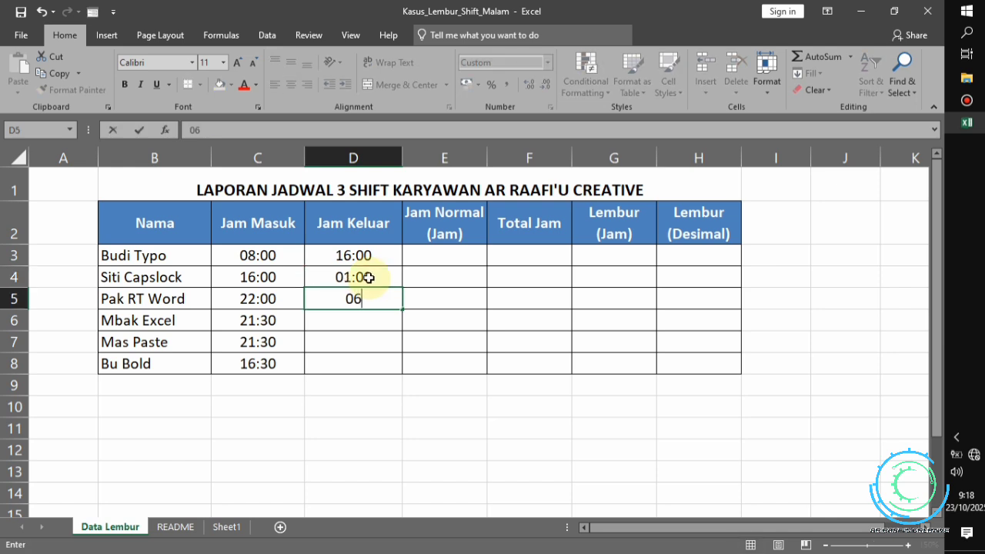
{"action": "type", "text": ":00"}
{"action": "key", "text": "Return"}
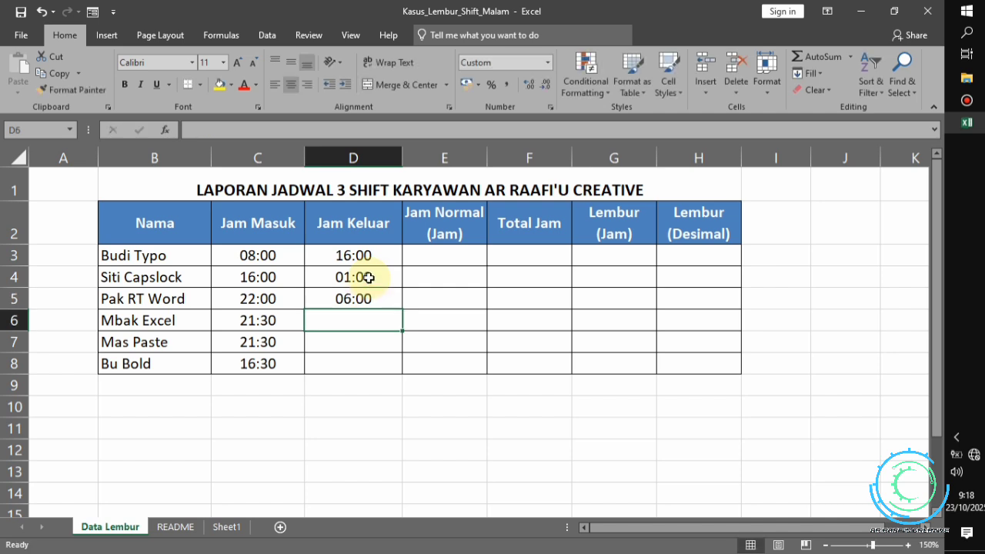
Complete the Jam Keluar column with 06:30 in D6, 06:00 in D7 and 01:00 in D8.
{"action": "type", "text": "06:30"}
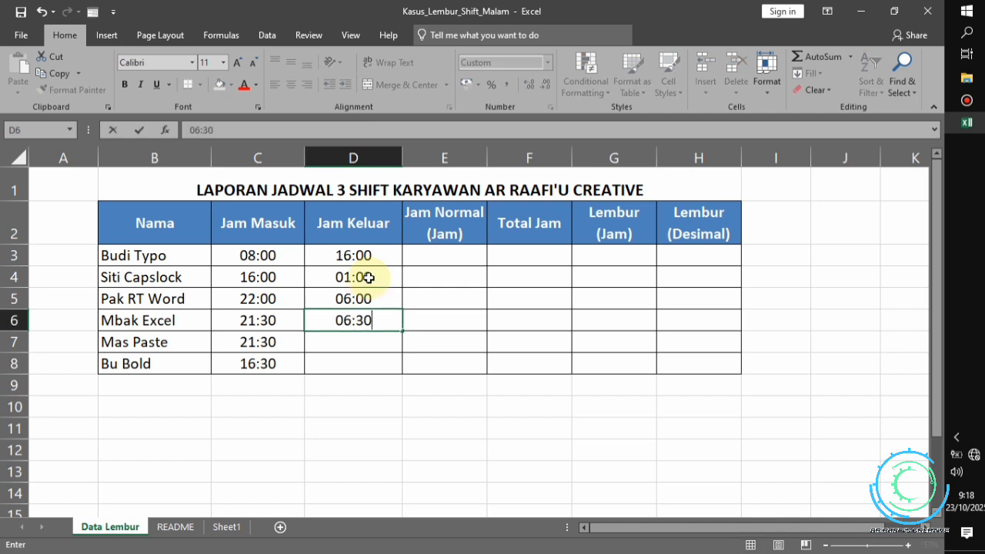
{"action": "key", "text": "Return"}
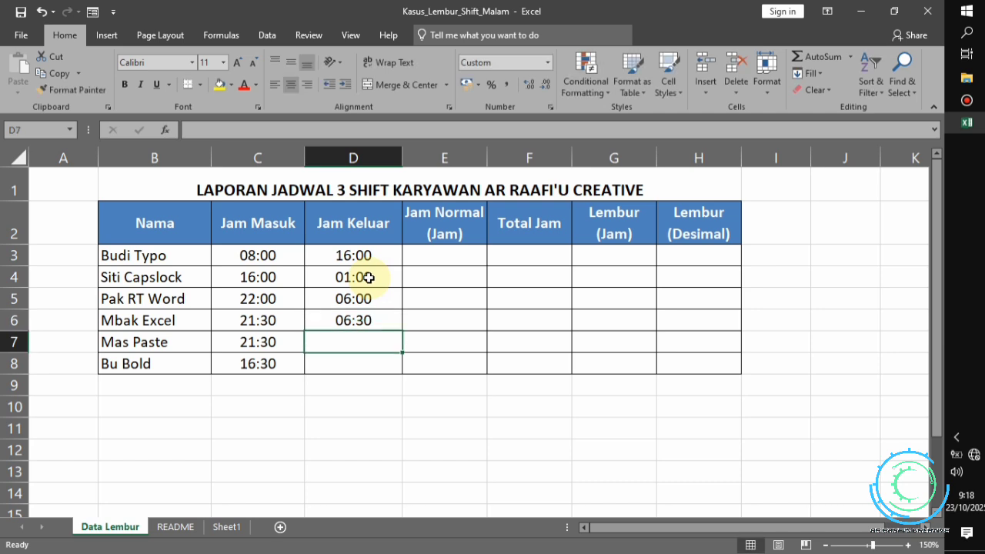
{"action": "type", "text": "06:00"}
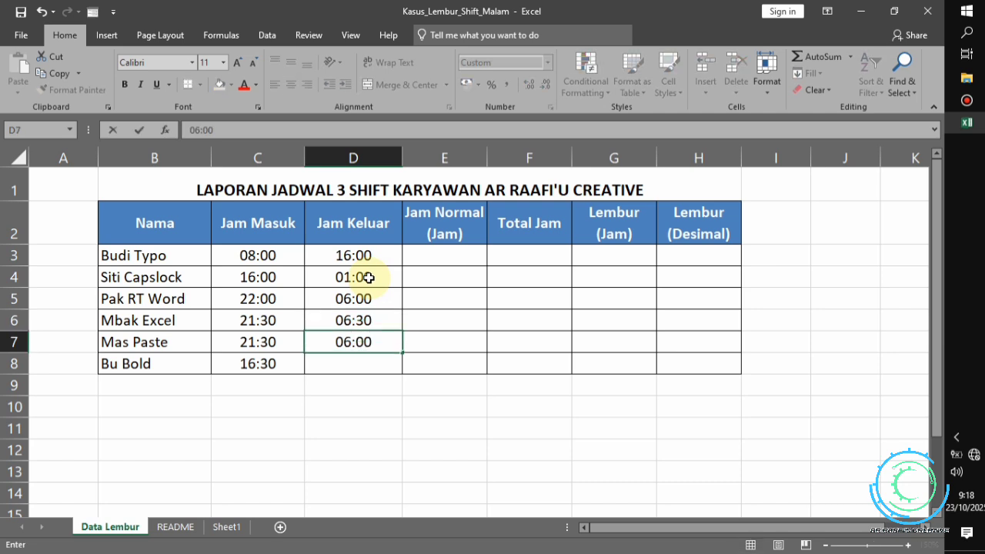
{"action": "key", "text": "Return"}
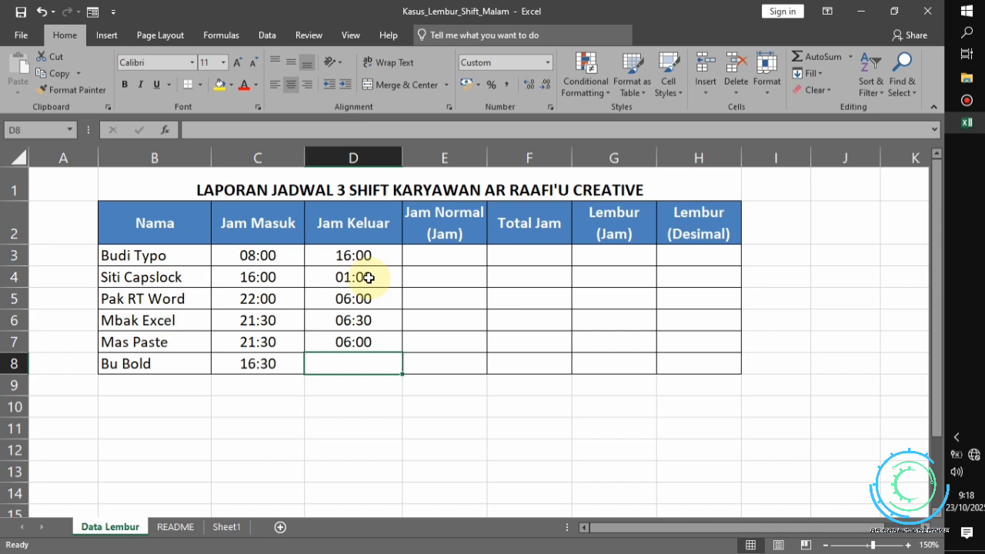
{"action": "type", "text": "1:"}
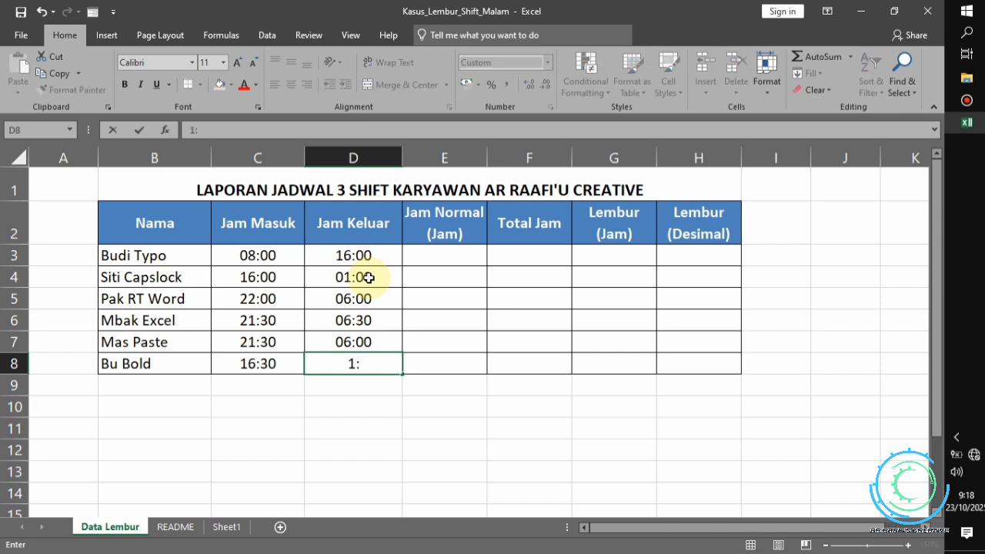
{"action": "type", "text": "00"}
{"action": "key", "text": "Return"}
Set the Jam Normal hours to 8 in E3 and fill the value down through E8.
{"action": "left_click", "coordinate": [453, 251]}
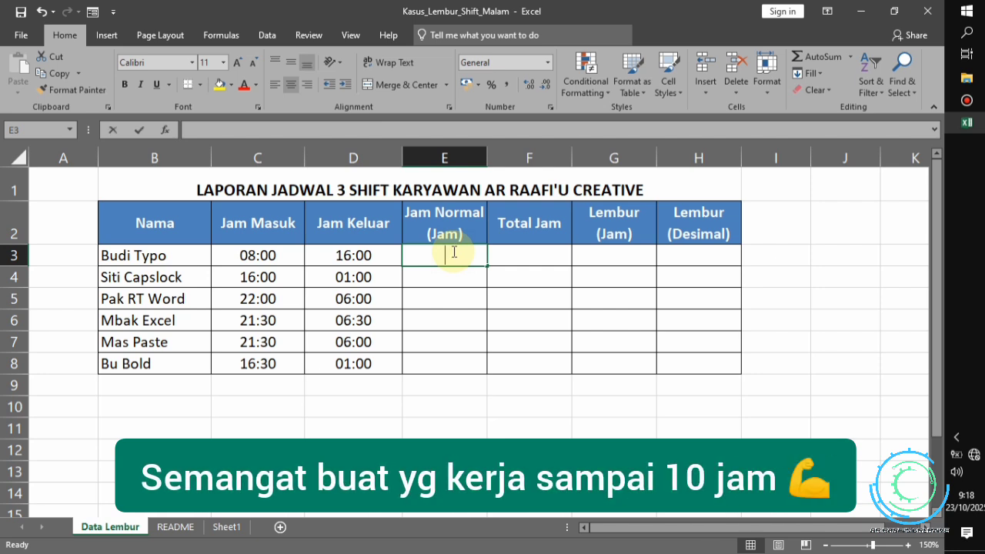
{"action": "type", "text": "8"}
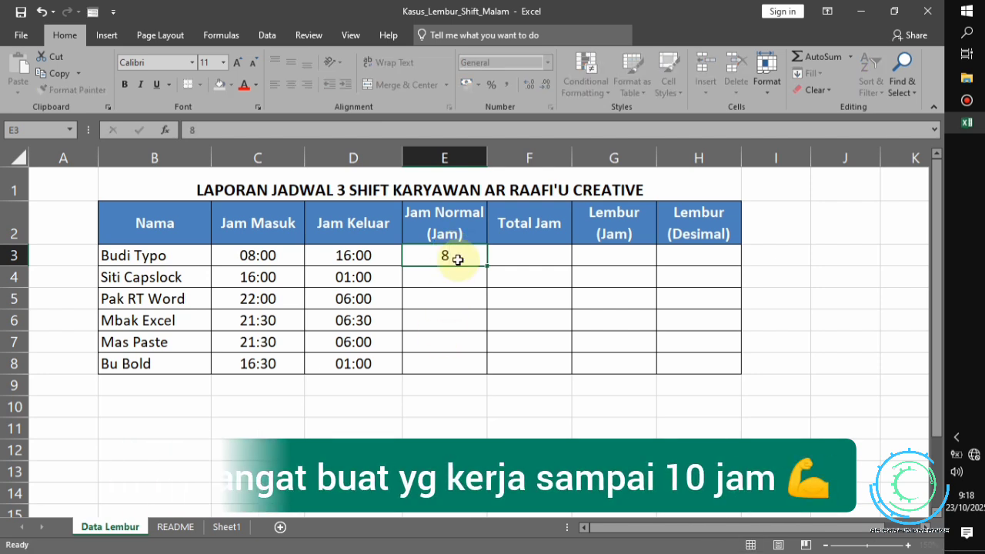
{"action": "key", "text": "Return"}
{"action": "left_click", "coordinate": [448, 254]}
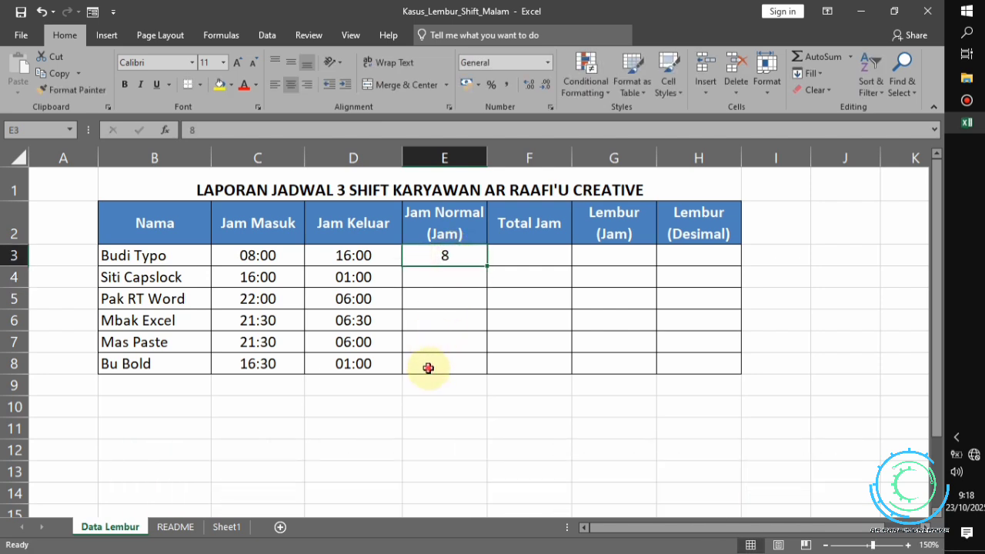
{"action": "left_click", "coordinate": [427, 368], "text": "shift"}
{"action": "key", "text": "ctrl+d"}
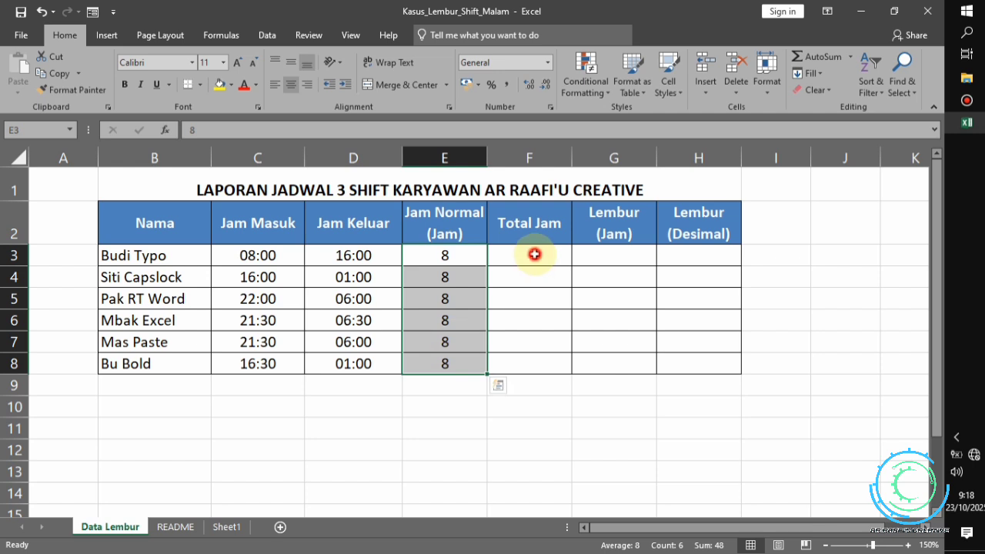
Examine the Jam Masuk and Jam Keluar times of the shifts that pass midnight, in rows 4 and 5.
{"action": "left_click", "coordinate": [531, 254]}
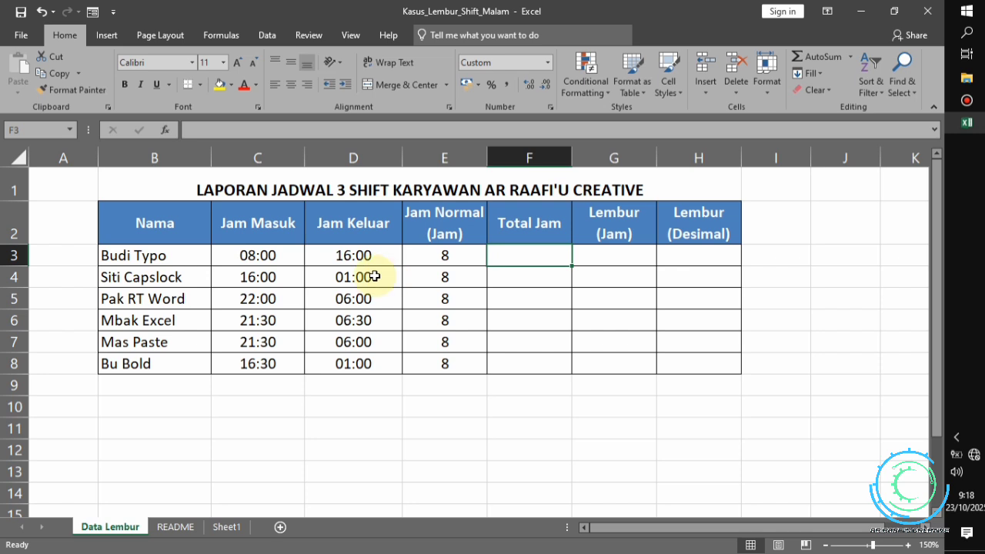
{"action": "left_click", "coordinate": [259, 305]}
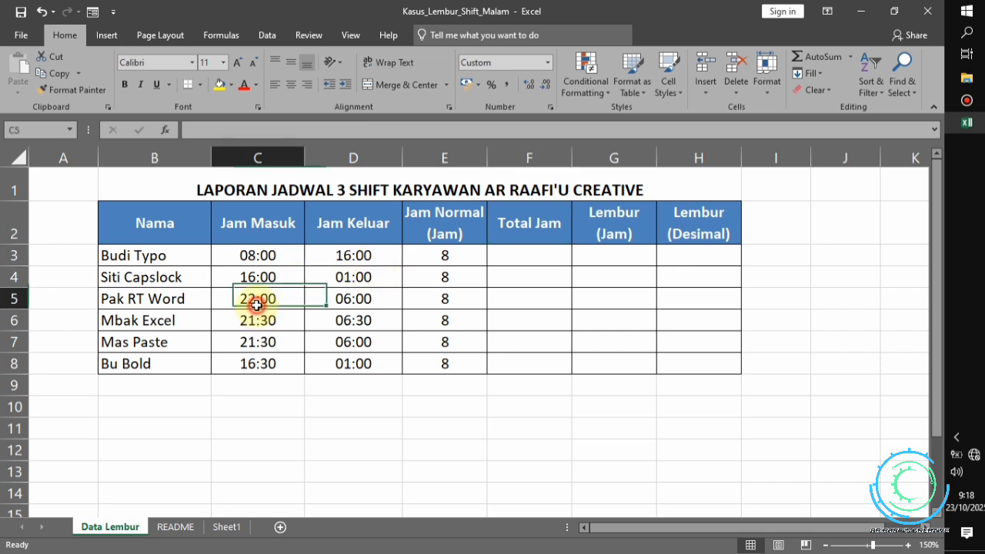
{"action": "left_click", "coordinate": [334, 299]}
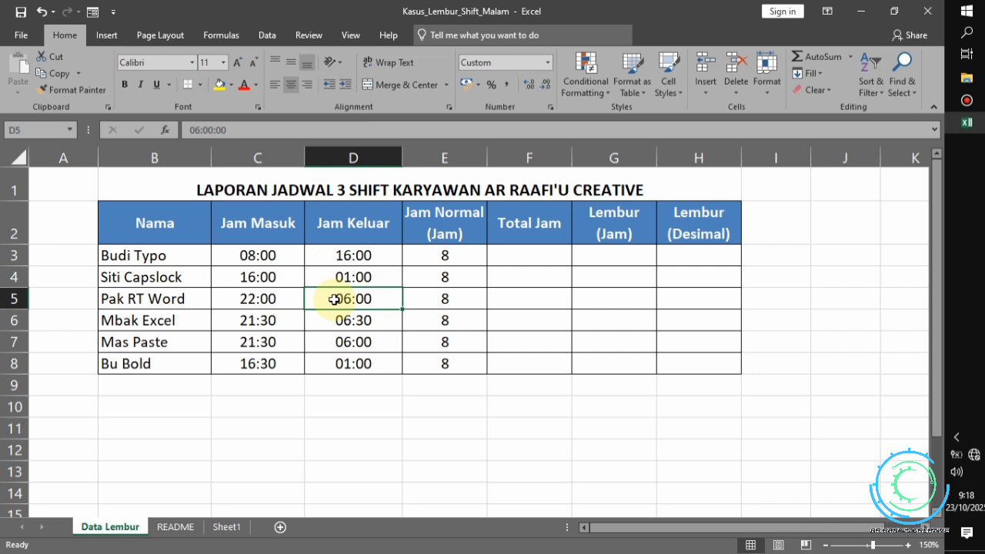
{"action": "left_click_drag", "start_coordinate": [339, 300], "coordinate": [353, 275]}
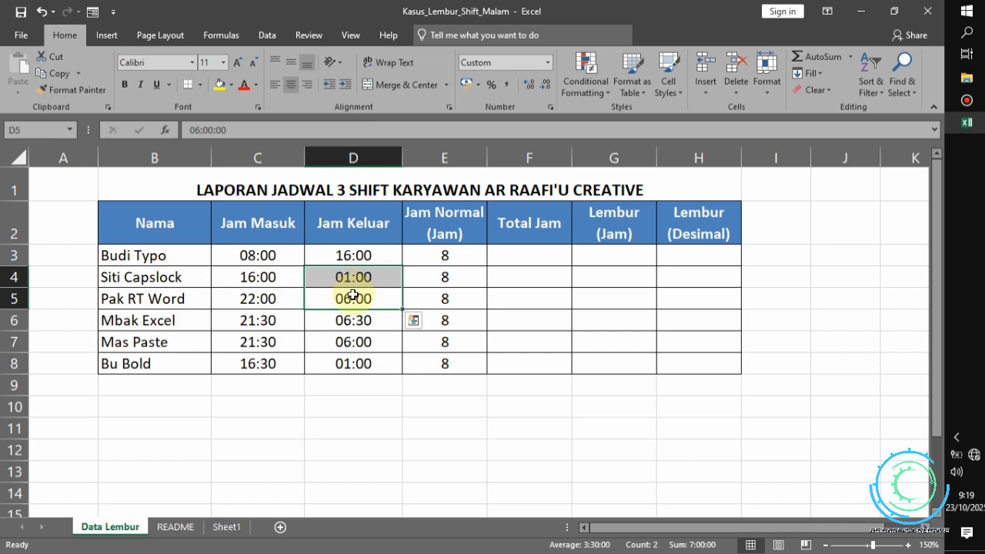
{"action": "left_click", "coordinate": [273, 301]}
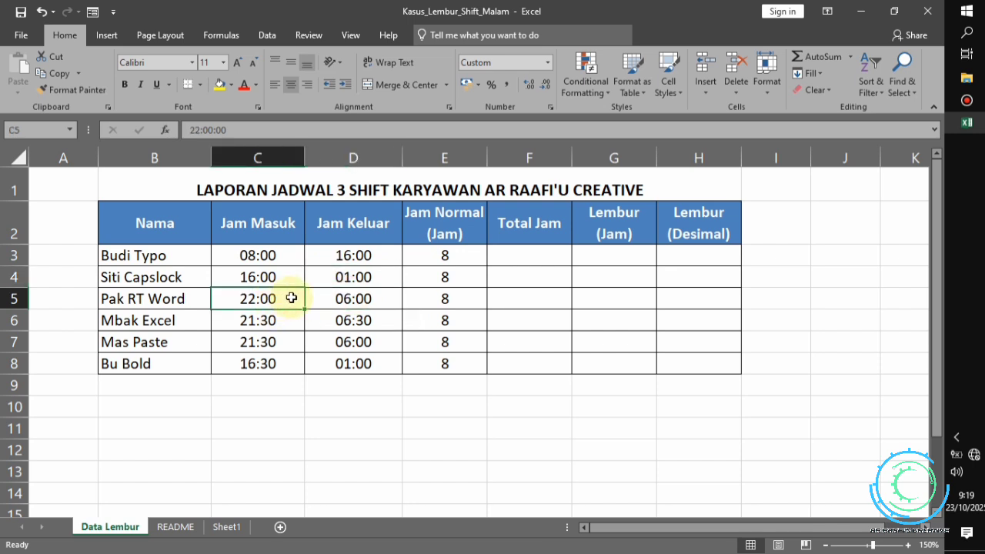
Start an IF formula in the first Total Jam cell, F3, with D3<C3 as the logical test.
{"action": "left_click", "coordinate": [518, 252]}
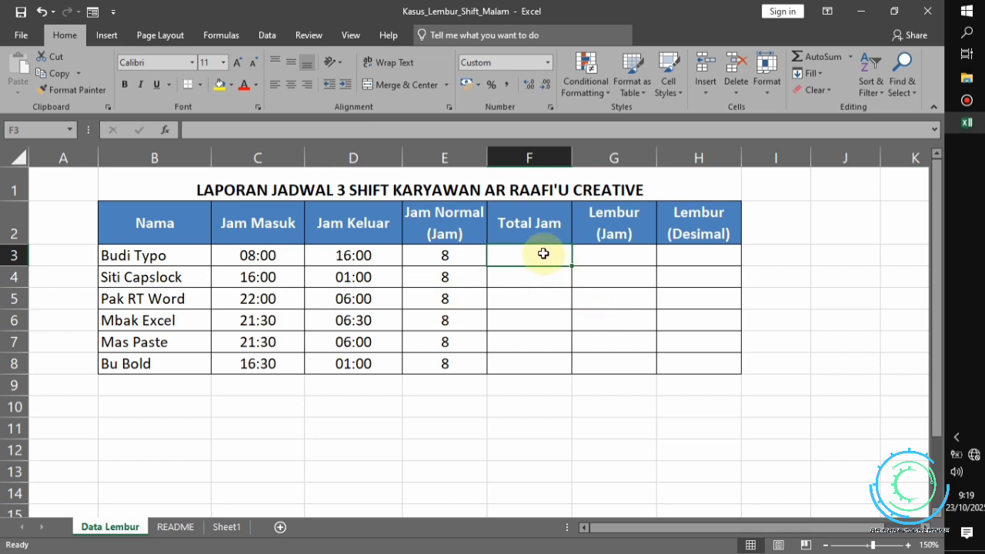
{"action": "type", "text": "=i"}
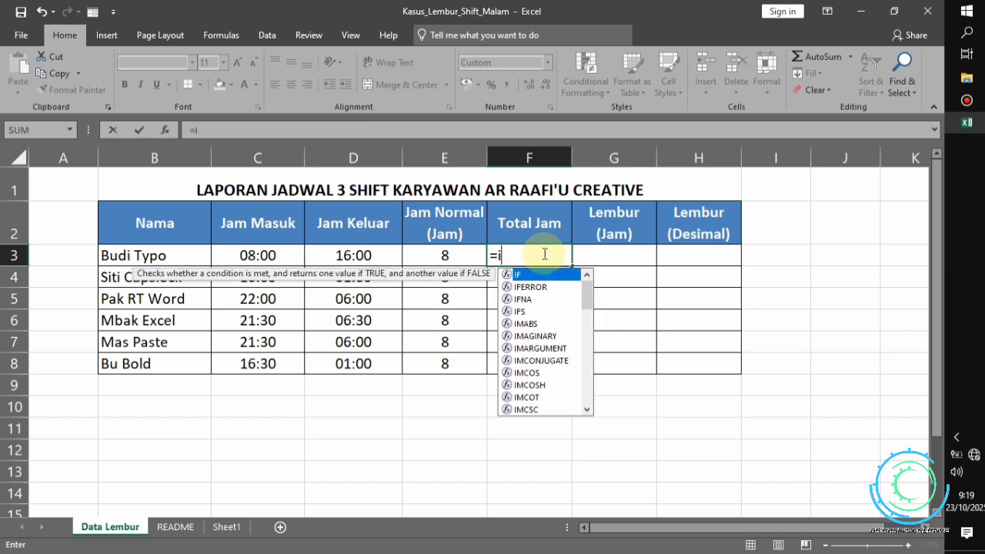
{"action": "key", "text": "Tab"}
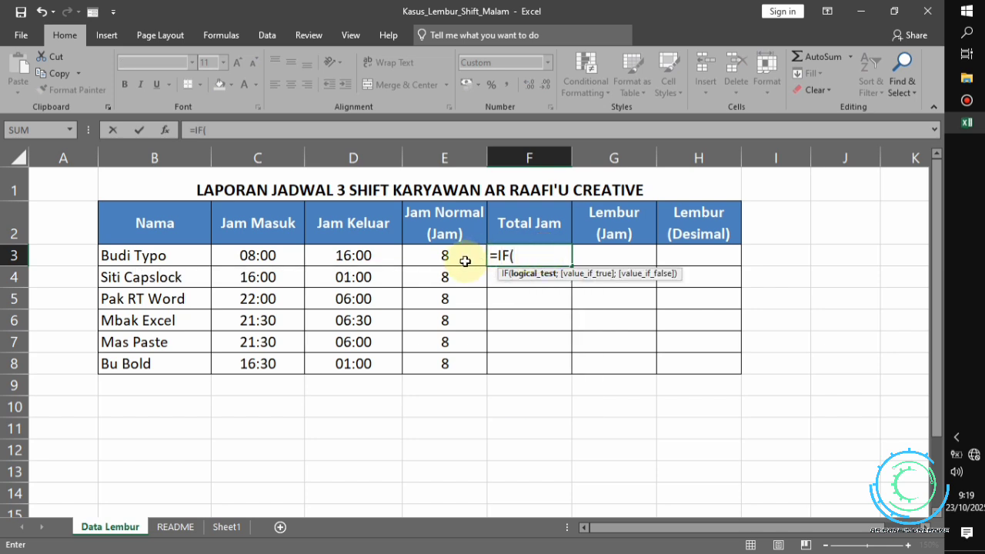
{"action": "left_click", "coordinate": [365, 258]}
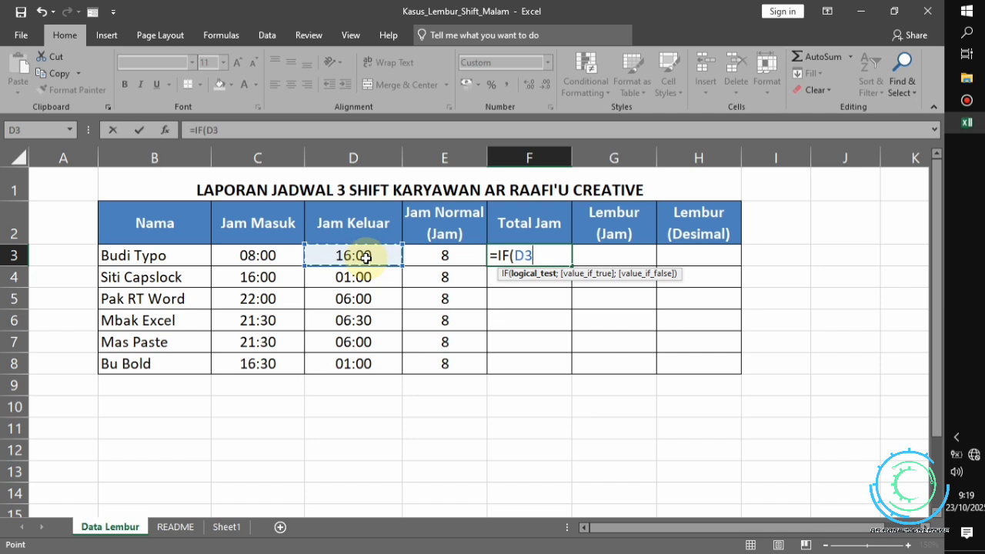
{"action": "type", "text": "<"}
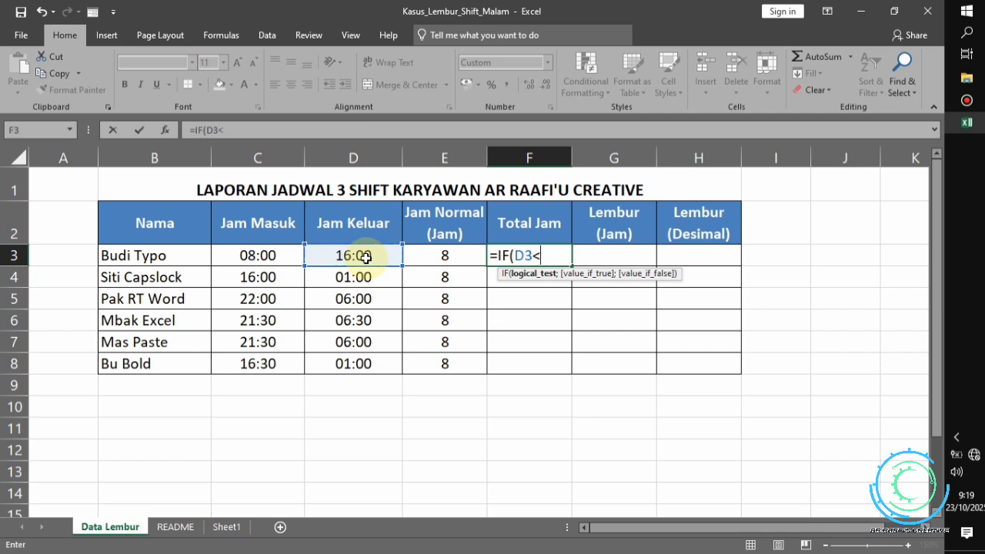
{"action": "left_click", "coordinate": [260, 258]}
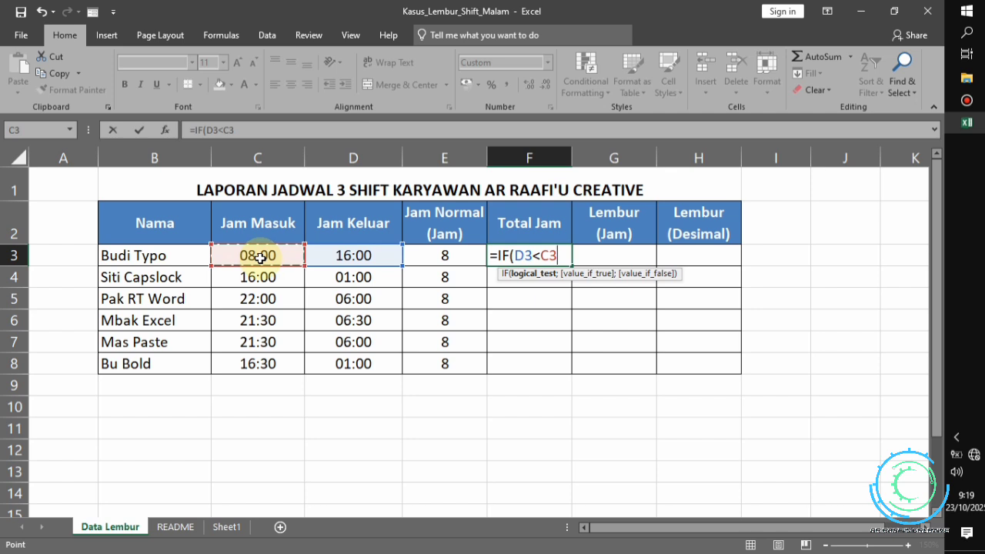
{"action": "type", "text": ";"}
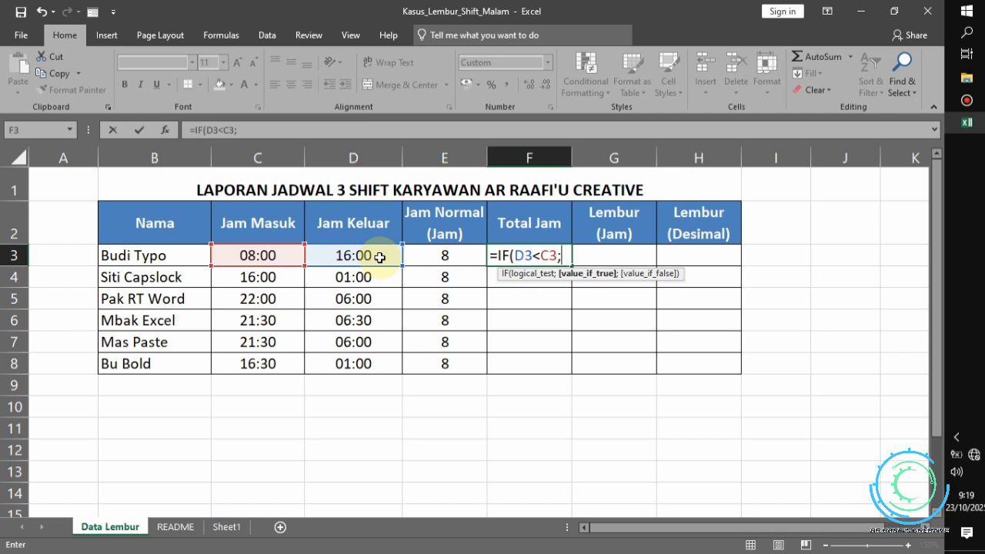
Complete the F3 formula with (D3+1)-C3 as the value if true and D3-C3 as the value if false.
{"action": "type", "text": "("}
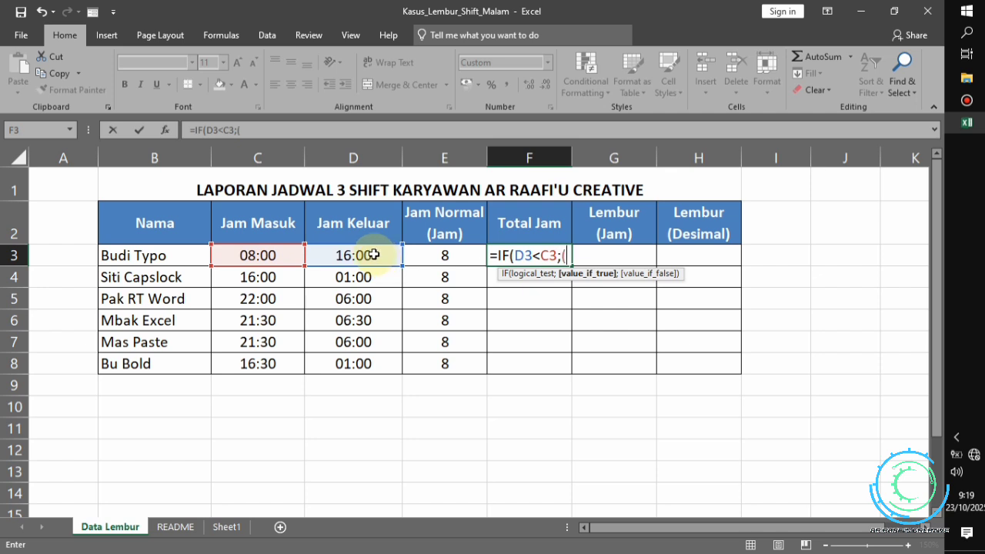
{"action": "left_click", "coordinate": [373, 255]}
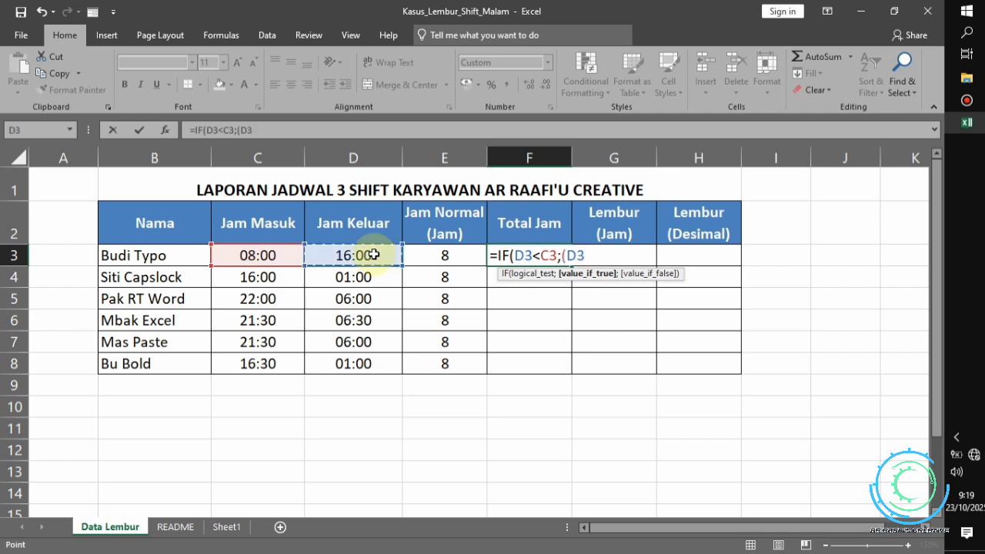
{"action": "type", "text": "+1)-"}
{"action": "left_click", "coordinate": [248, 254]}
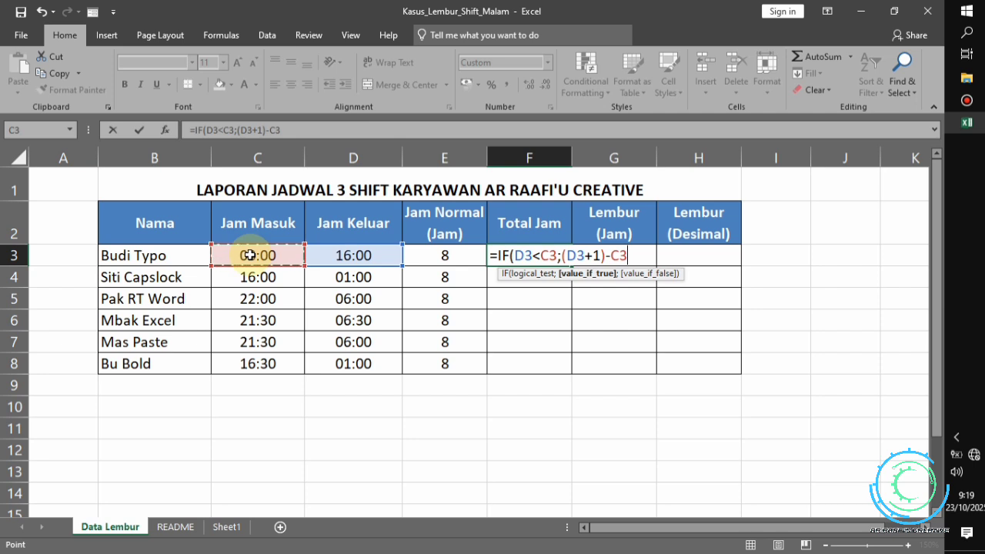
{"action": "type", "text": ";"}
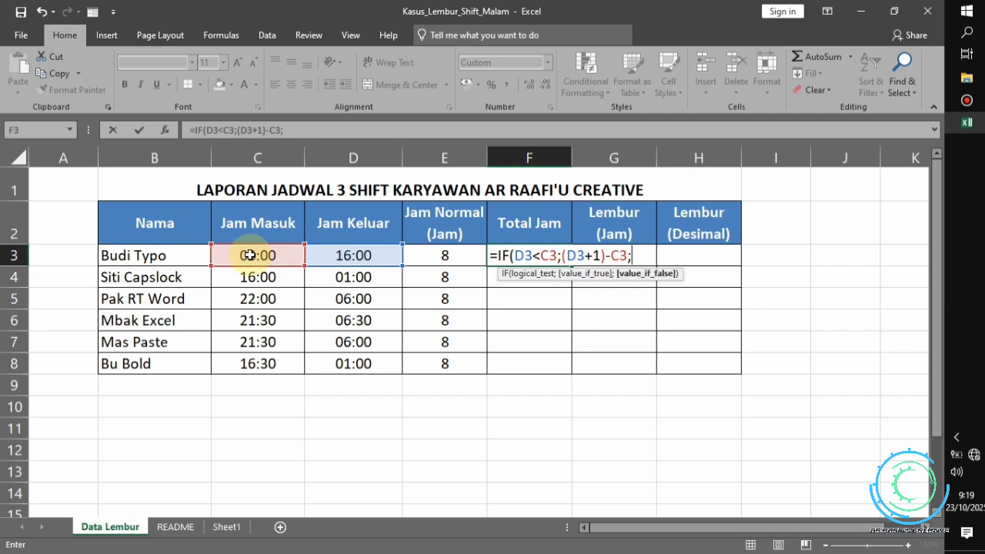
{"action": "left_click", "coordinate": [337, 251]}
{"action": "type", "text": "-"}
{"action": "left_click", "coordinate": [269, 258]}
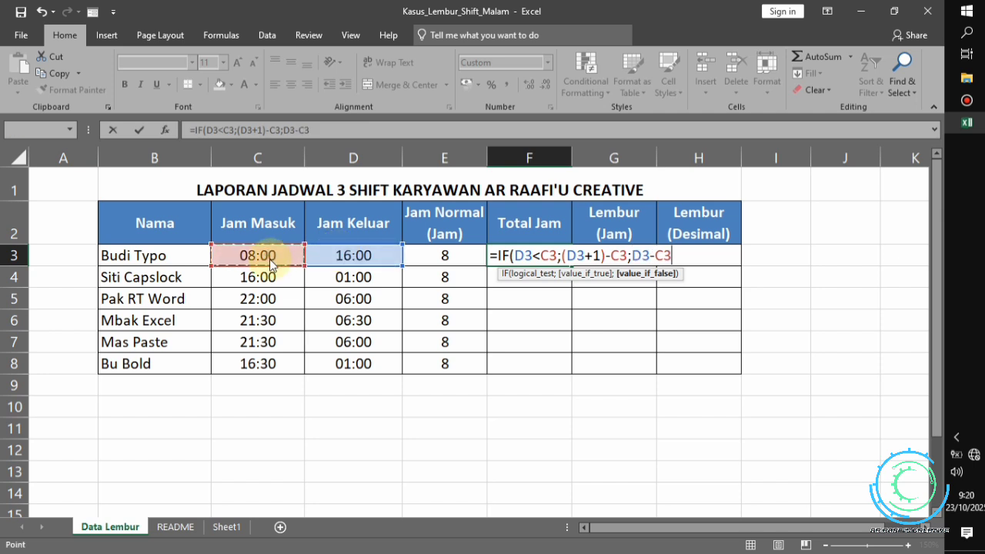
{"action": "key", "text": "Return"}
{"action": "key", "text": "Return"}
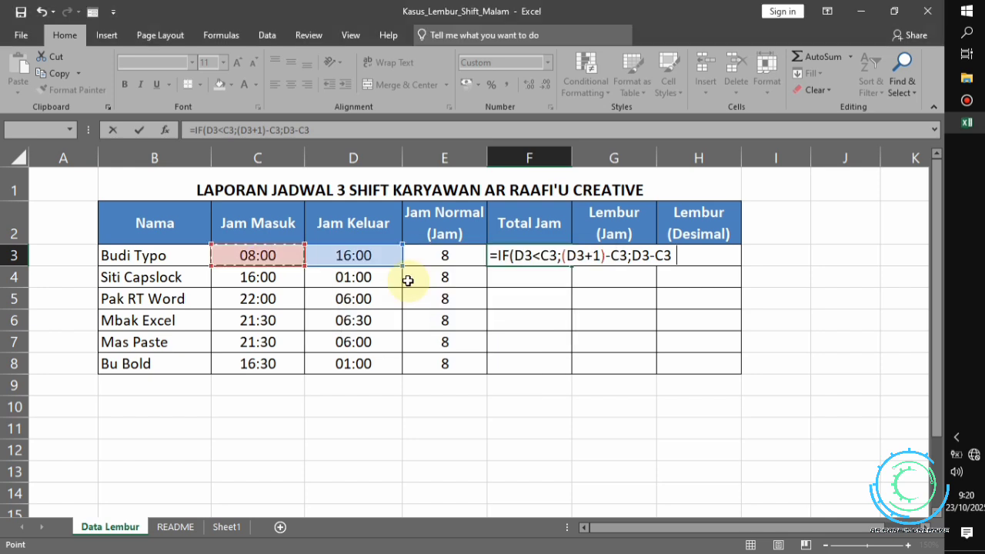
Examine the logical test, the value if true and the value if false in the F3 Total Jam formula.
{"action": "left_click", "coordinate": [550, 252]}
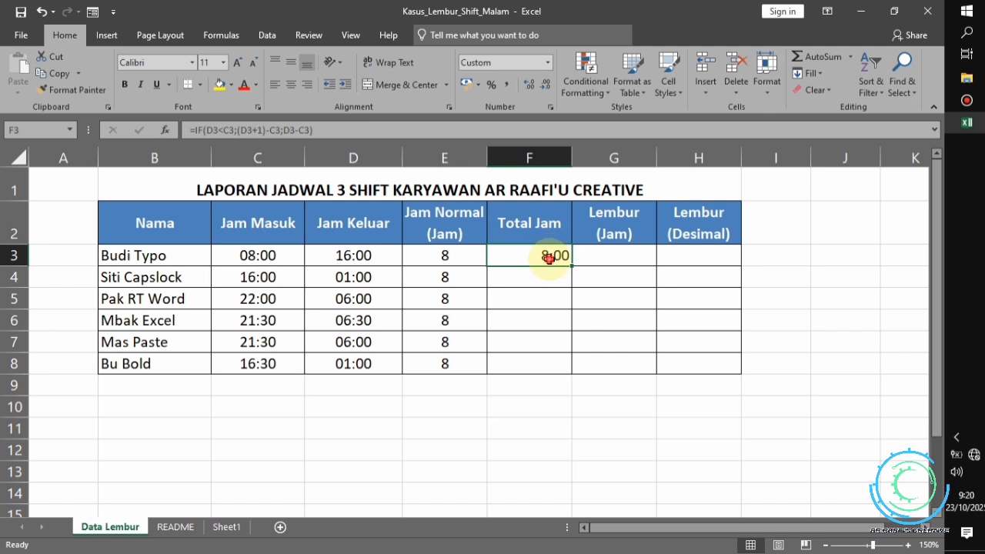
{"action": "double_click", "coordinate": [545, 255]}
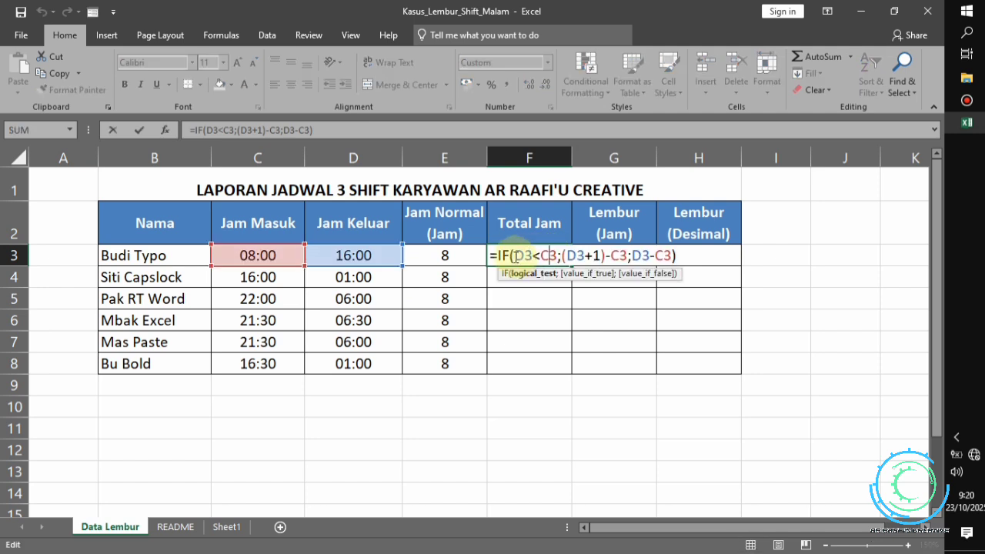
{"action": "left_click_drag", "start_coordinate": [515, 256], "coordinate": [557, 250]}
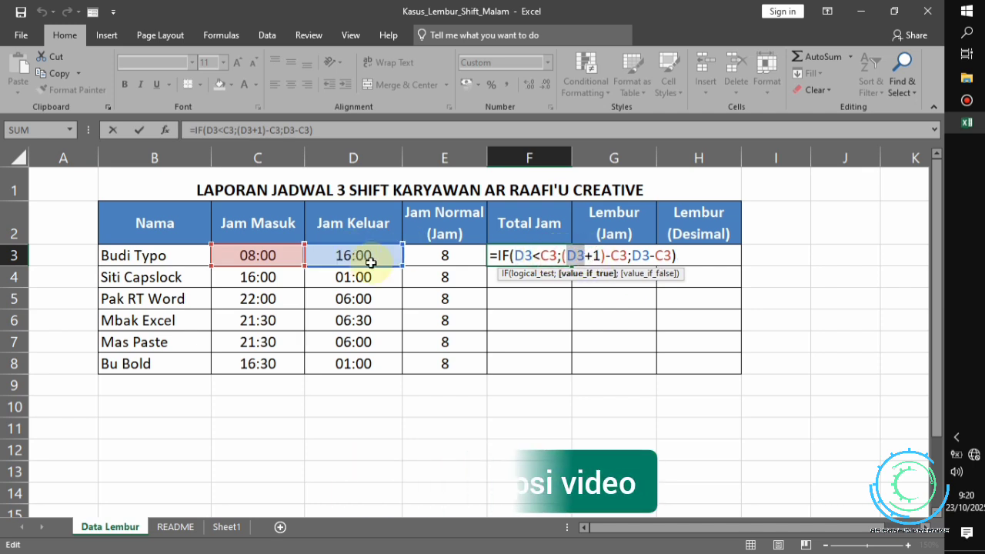
{"action": "left_click", "coordinate": [356, 245]}
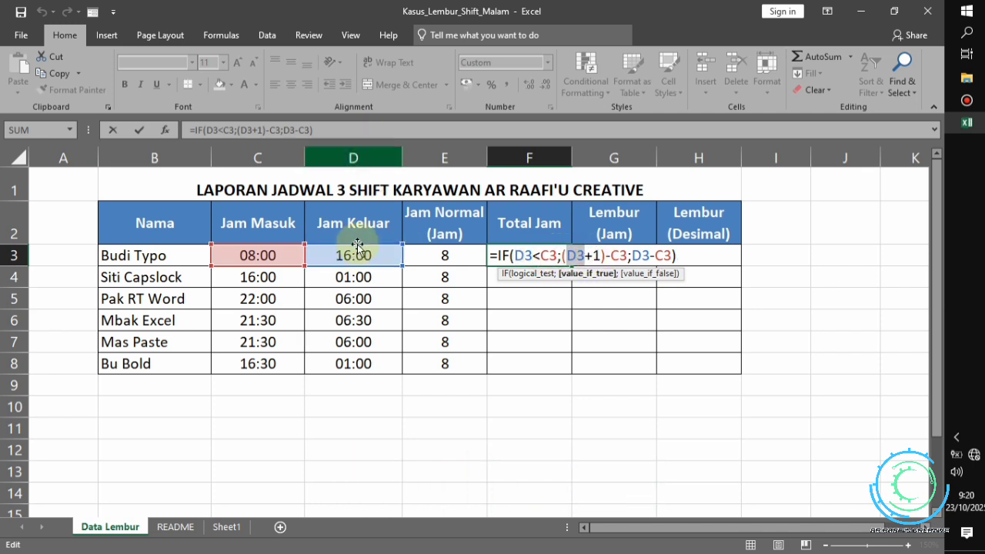
{"action": "left_click", "coordinate": [609, 256]}
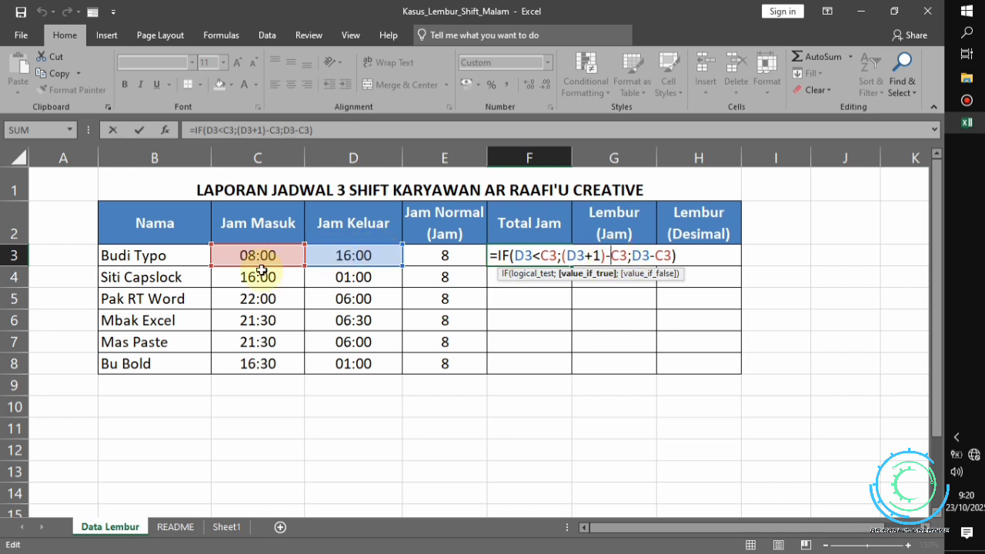
{"action": "left_click", "coordinate": [629, 256]}
{"action": "left_click_drag", "start_coordinate": [629, 256], "coordinate": [671, 254]}
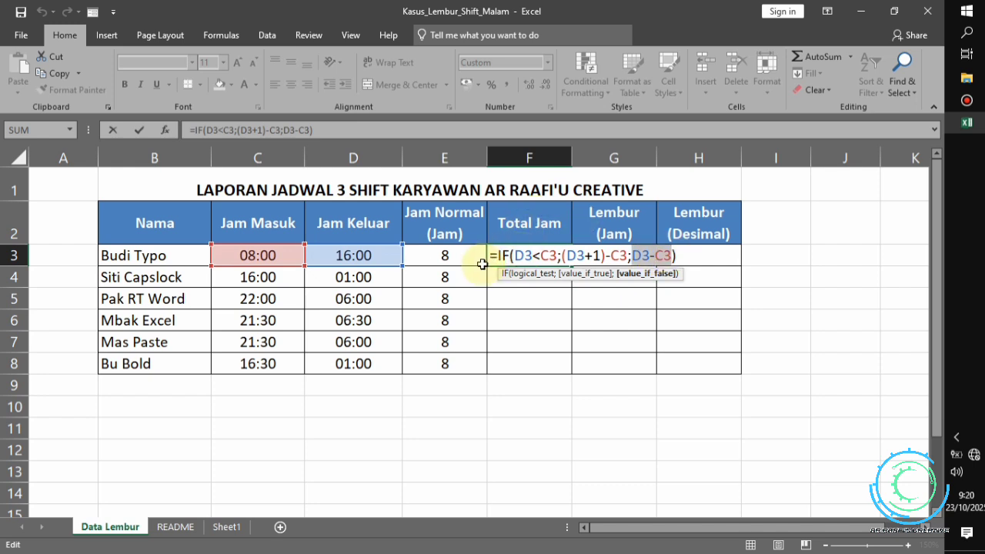
{"action": "left_click", "coordinate": [509, 255]}
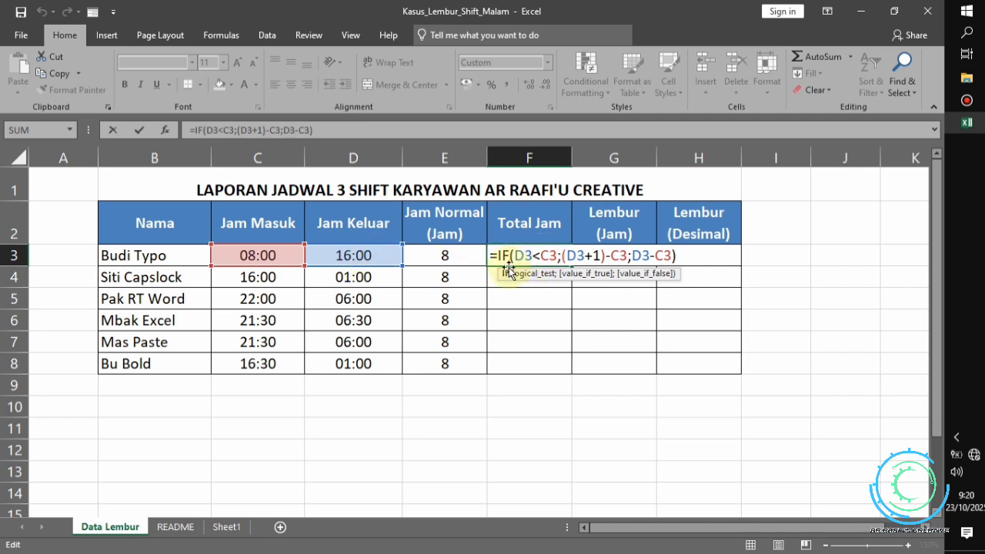
{"action": "left_click_drag", "start_coordinate": [637, 254], "coordinate": [671, 254]}
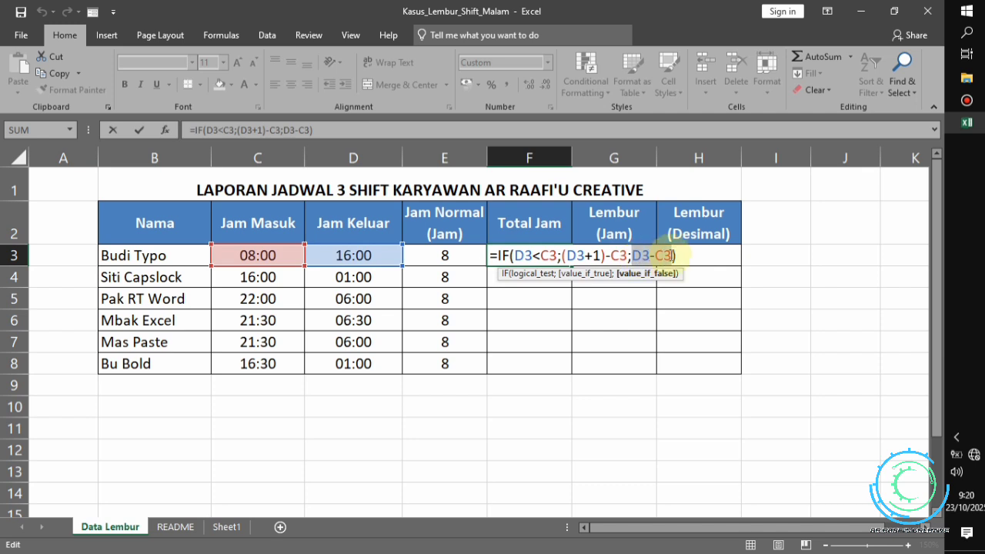
{"action": "key", "text": "ctrl+Return"}
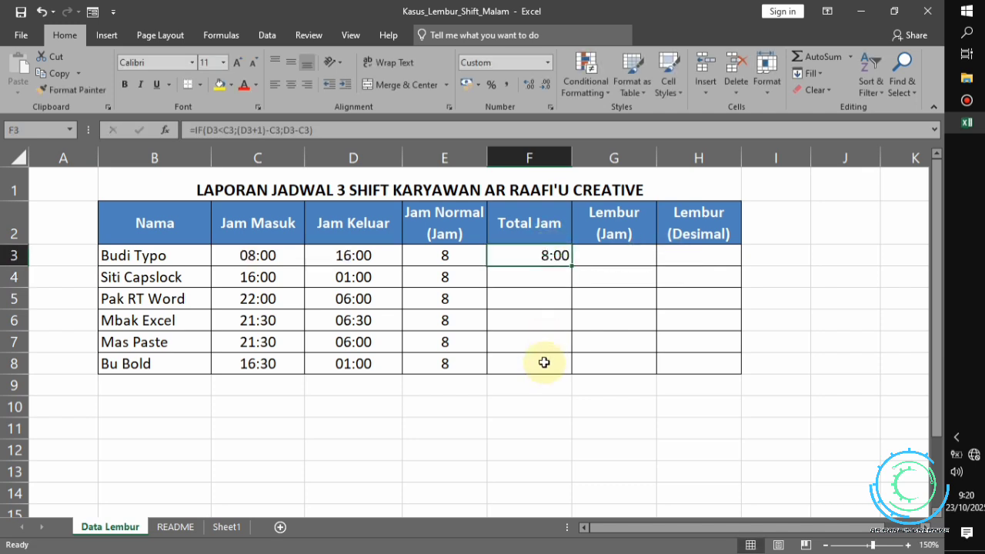
Fill the Total Jam formula from F3 down through F8.
{"action": "left_click", "coordinate": [544, 362], "text": "shift"}
{"action": "left_click", "coordinate": [568, 265]}
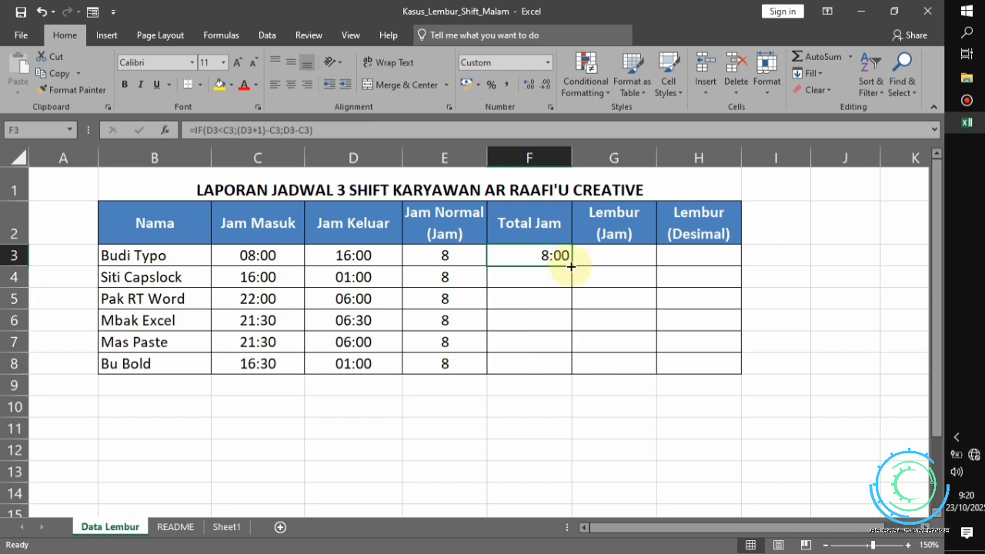
{"action": "double_click", "coordinate": [571, 265]}
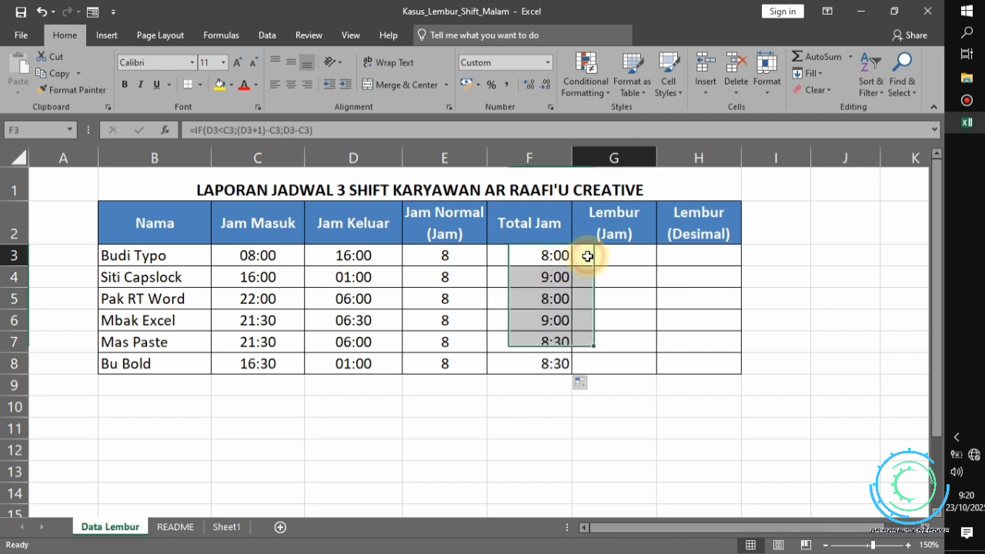
Start a MAX formula in the first Lembur (Jam) cell, G3, with F3*24 to convert the total time to hours.
{"action": "left_click", "coordinate": [587, 255]}
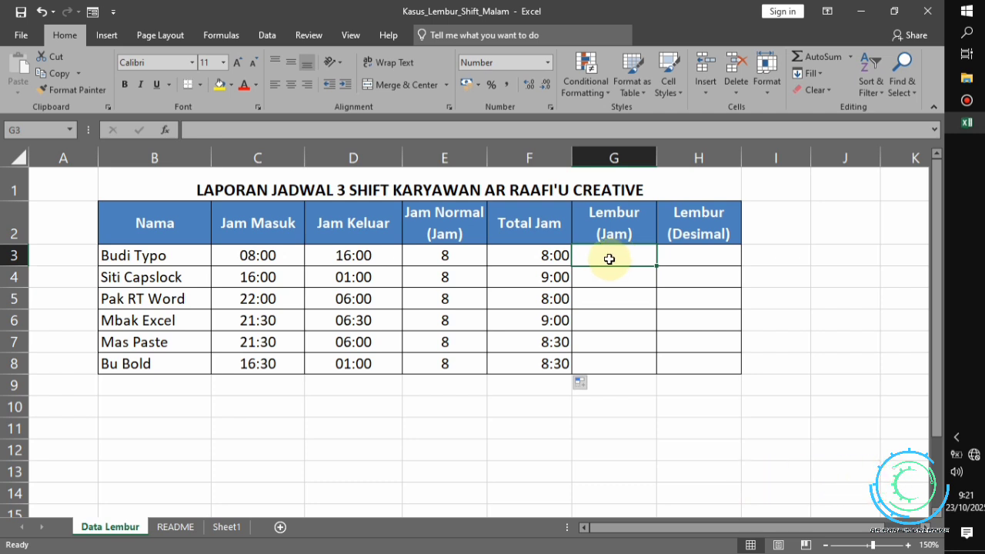
{"action": "type", "text": "=m"}
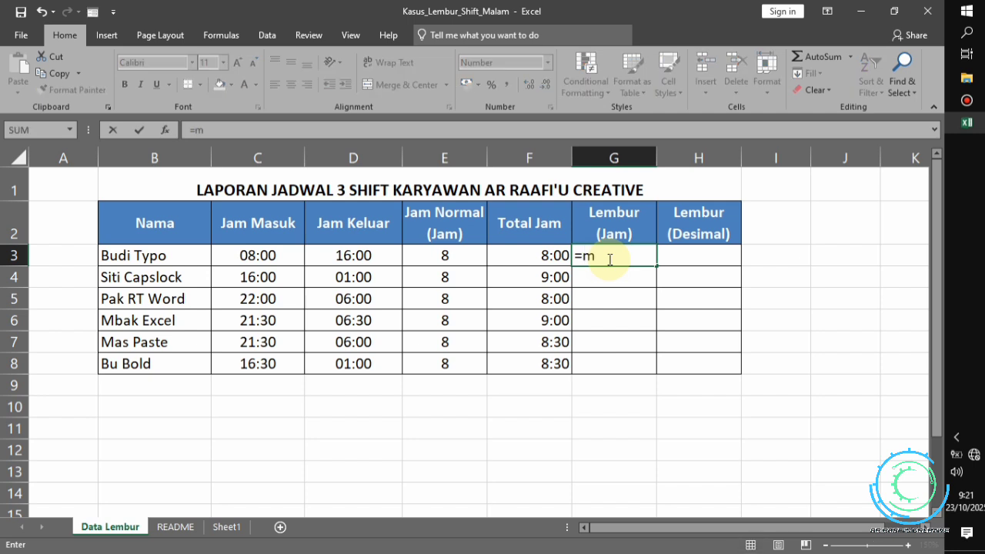
{"action": "type", "text": "max"}
{"action": "key", "text": "BackSpace"}
{"action": "key", "text": "BackSpace"}
{"action": "key", "text": "BackSpace"}
{"action": "type", "text": "a"}
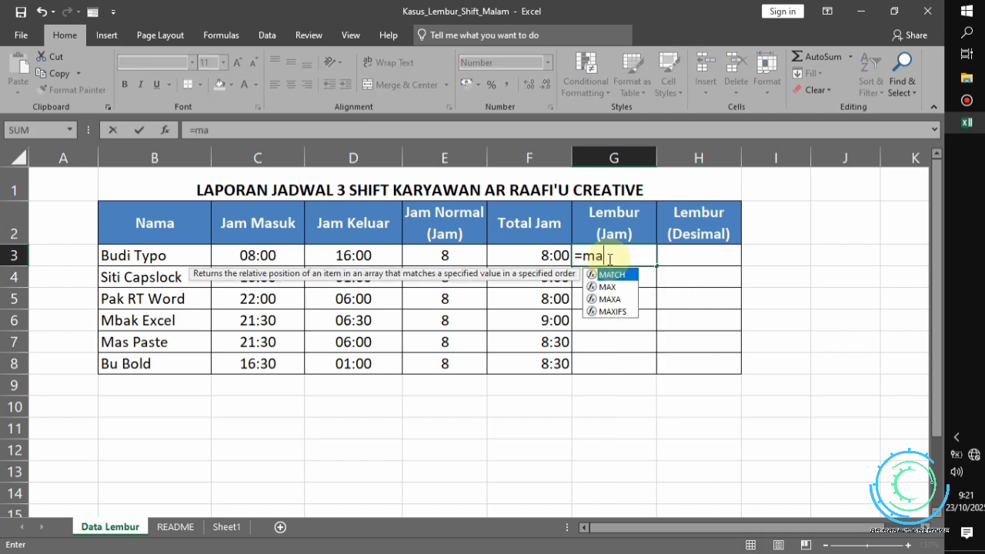
{"action": "type", "text": "x"}
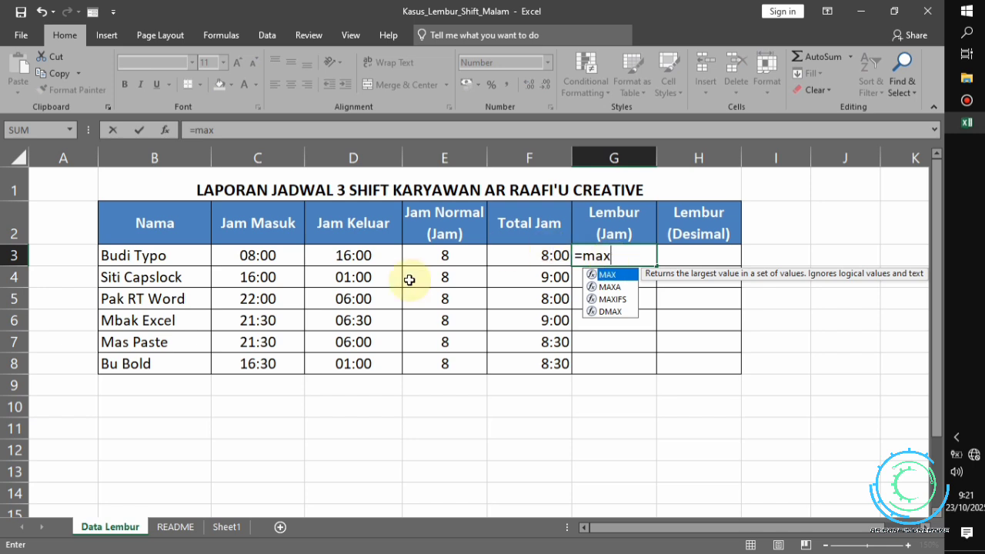
{"action": "key", "text": "Tab"}
{"action": "left_click", "coordinate": [521, 253]}
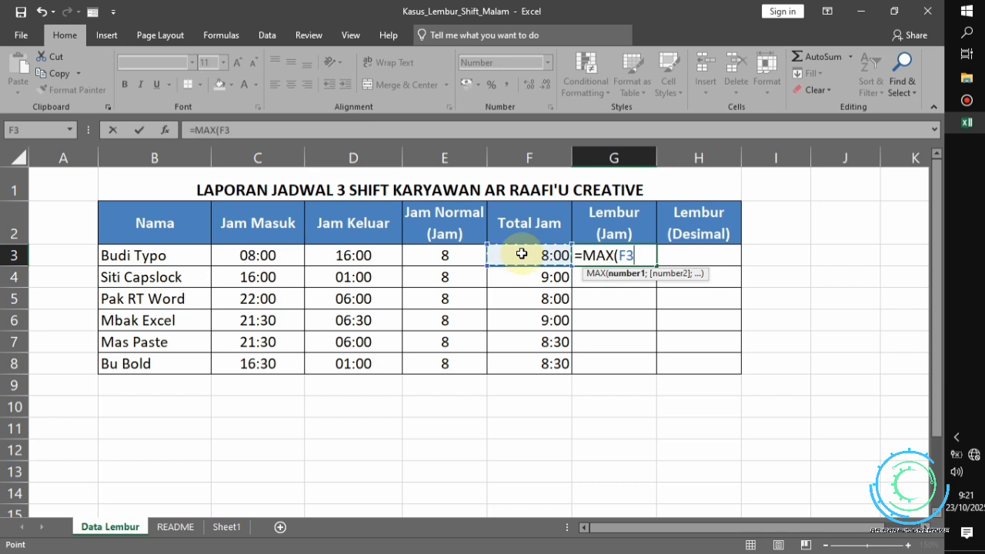
{"action": "type", "text": "*24"}
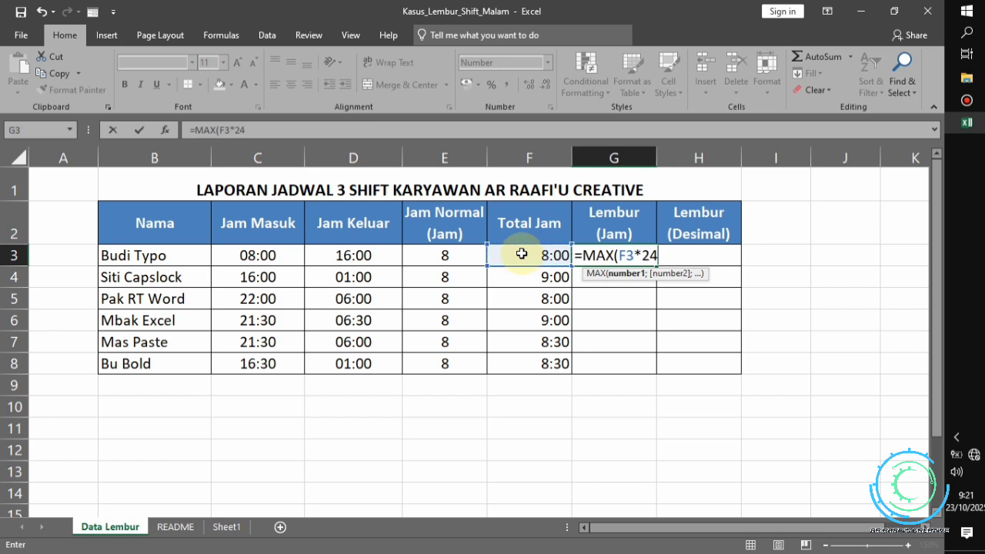
Continue the G3 formula by closing F3*24, subtracting E3 and adding 0 as the second MAX argument.
{"action": "type", "text": ")-"}
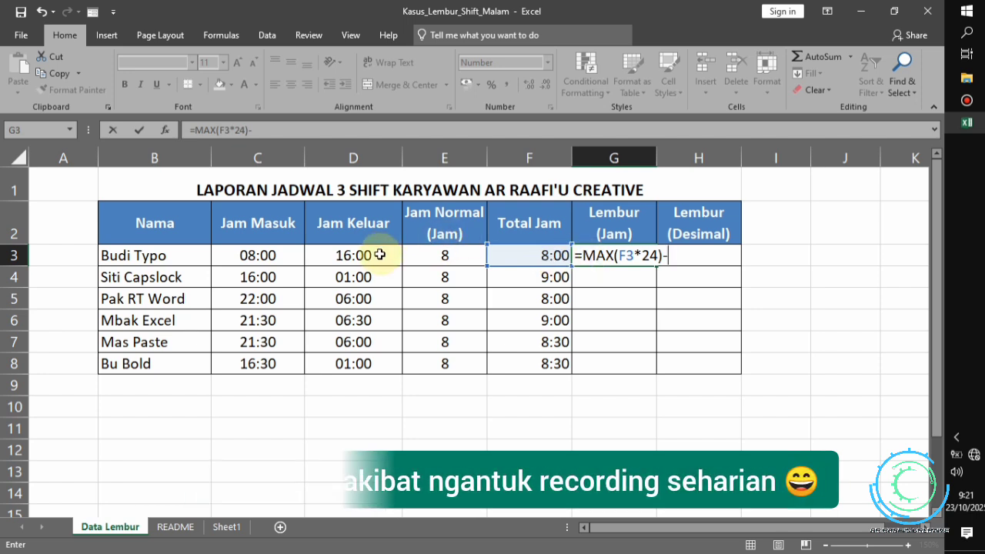
{"action": "left_click", "coordinate": [444, 257]}
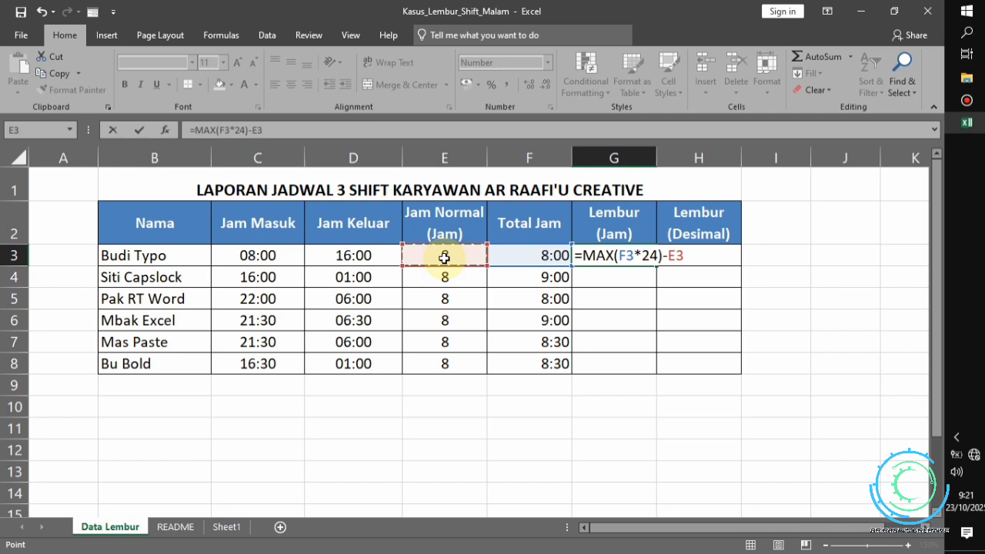
{"action": "key", "text": "F8"}
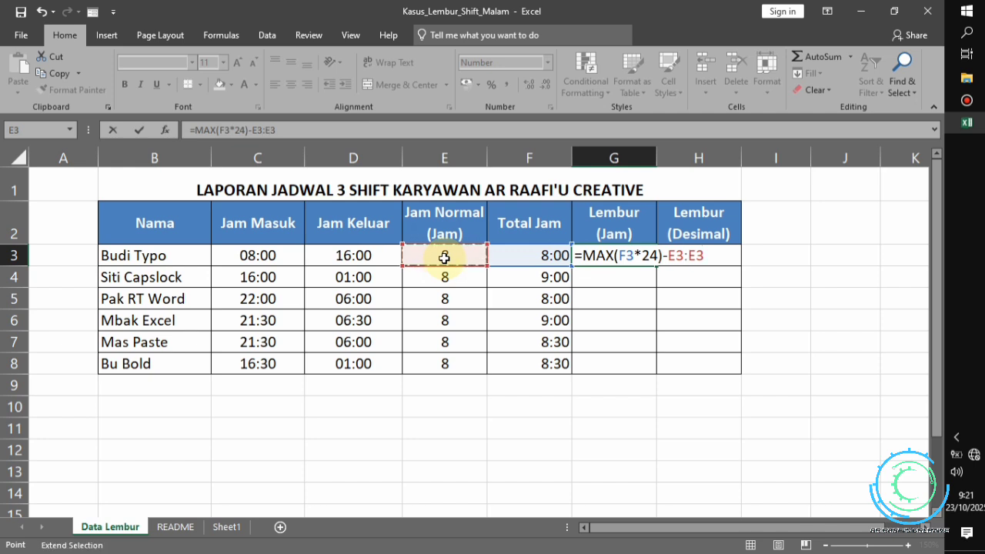
{"action": "key", "text": "BackSpace"}
{"action": "key", "text": "BackSpace"}
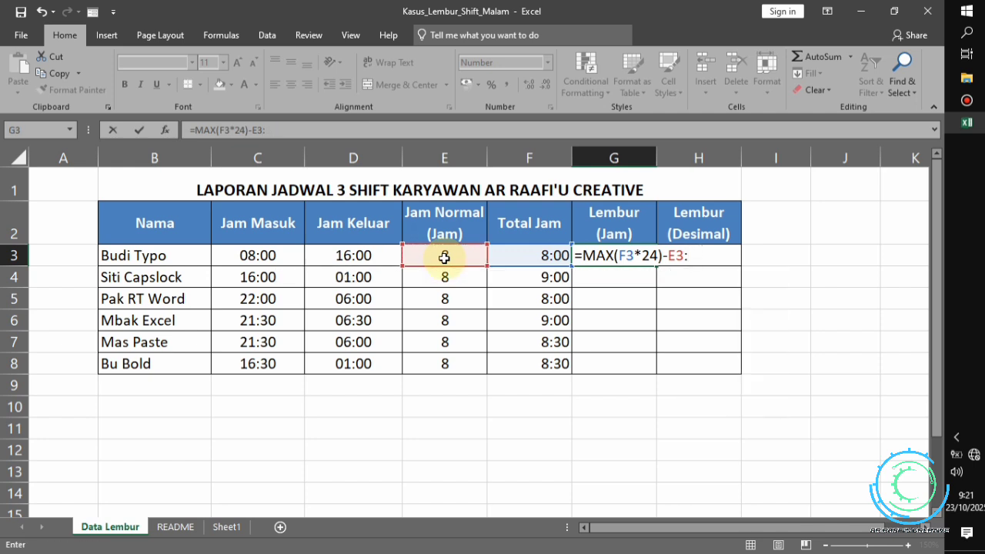
{"action": "key", "text": "BackSpace"}
{"action": "type", "text": ";0)"}
Add the missing opening parenthesis before F3 and enter the G3 formula as =MAX((F3*24)-E3;0).
{"action": "left_click", "coordinate": [615, 257]}
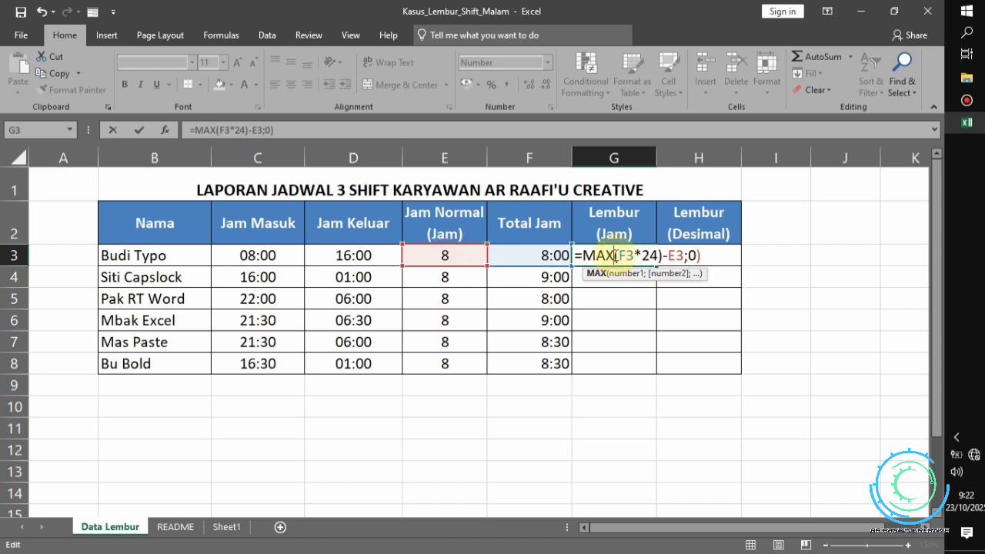
{"action": "type", "text": "("}
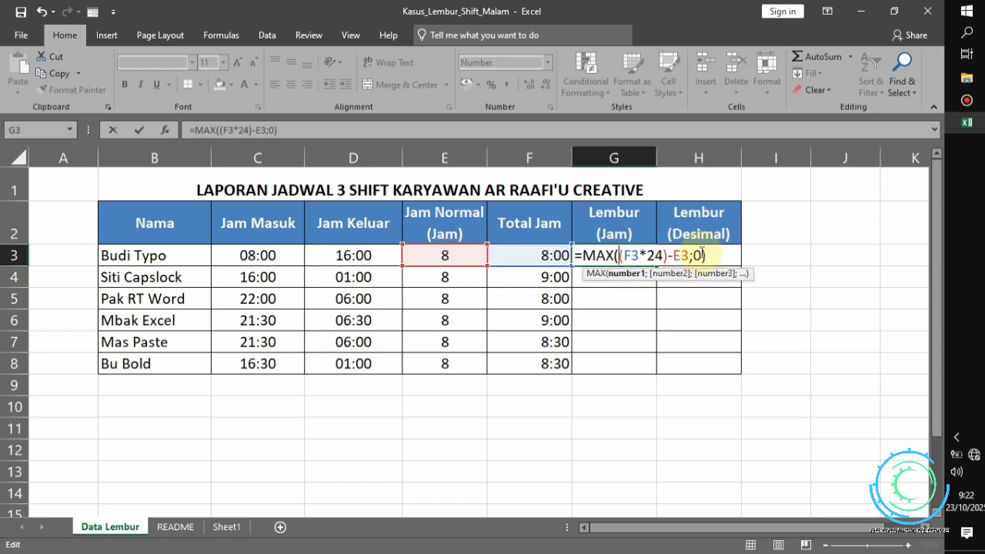
{"action": "left_click", "coordinate": [669, 255]}
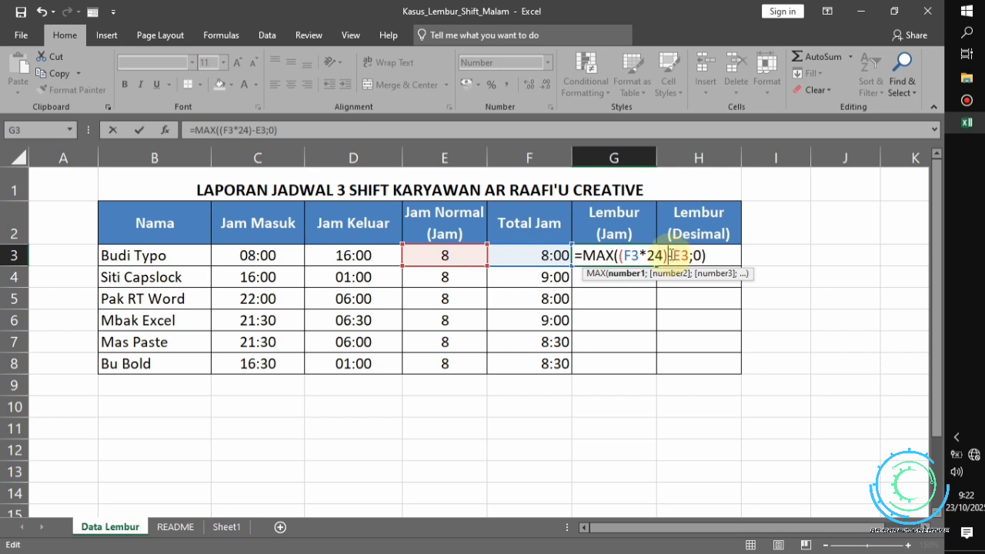
{"action": "left_click_drag", "start_coordinate": [620, 256], "coordinate": [688, 248]}
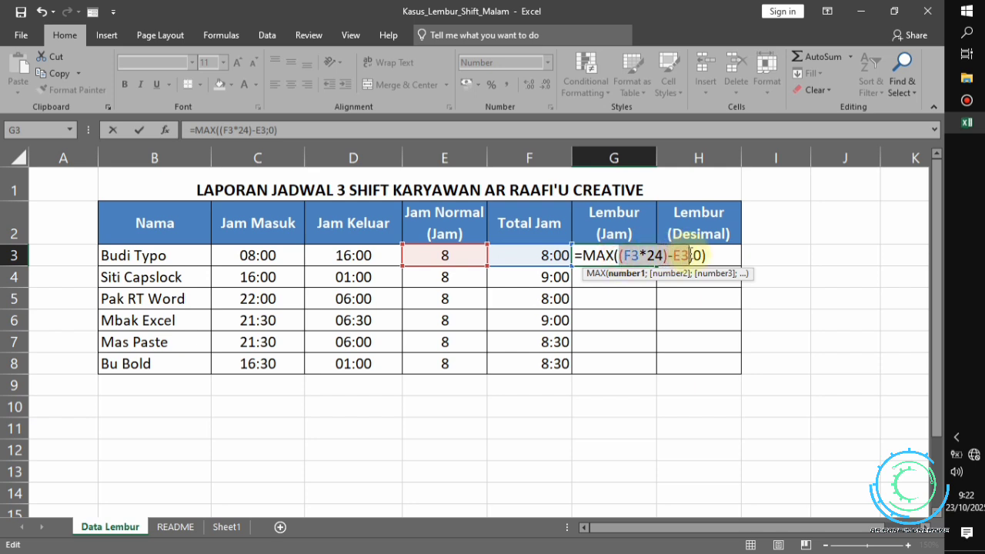
{"action": "left_click", "coordinate": [701, 256]}
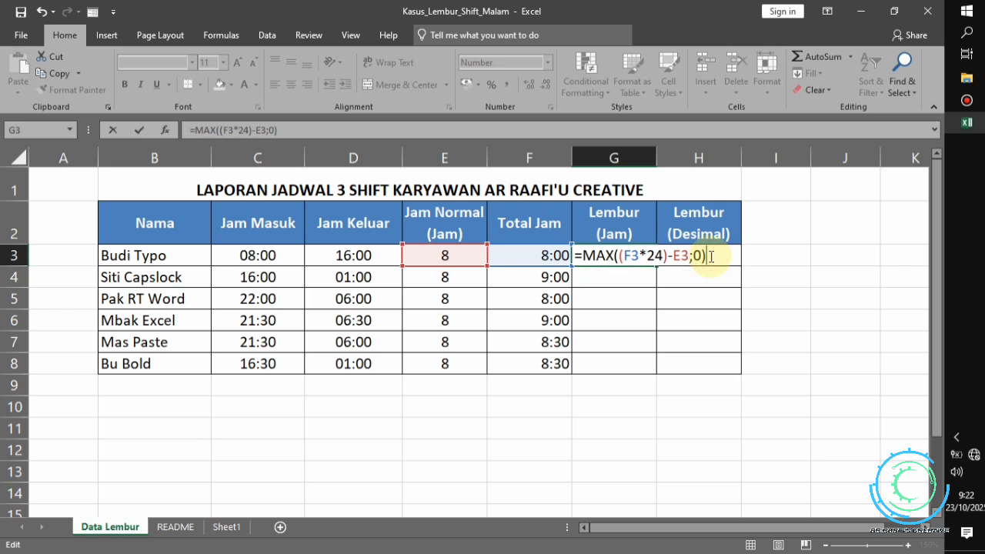
{"action": "key", "text": "Return"}
Examine the MAX function and its arguments in the G3 Lembur (Jam) formula.
{"action": "left_click", "coordinate": [637, 250]}
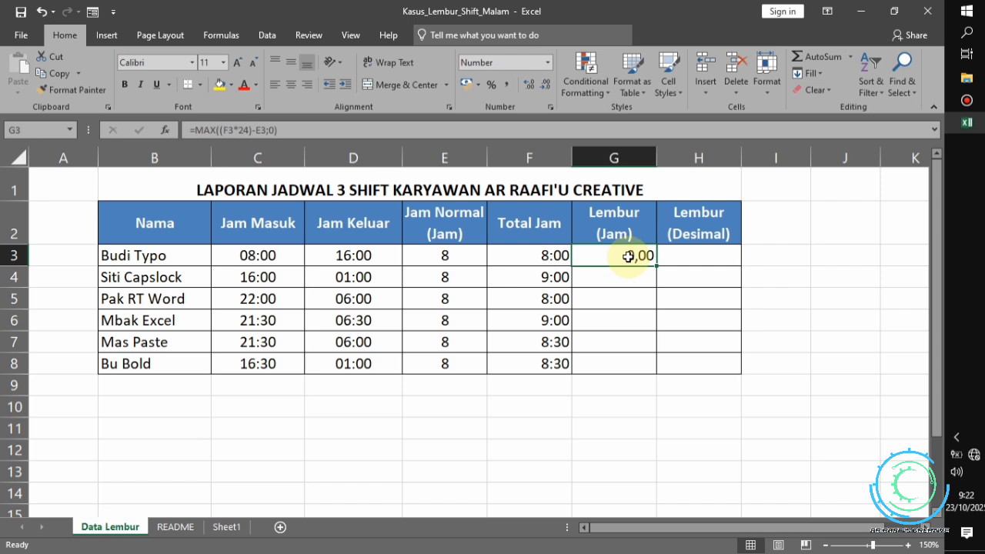
{"action": "double_click", "coordinate": [627, 255]}
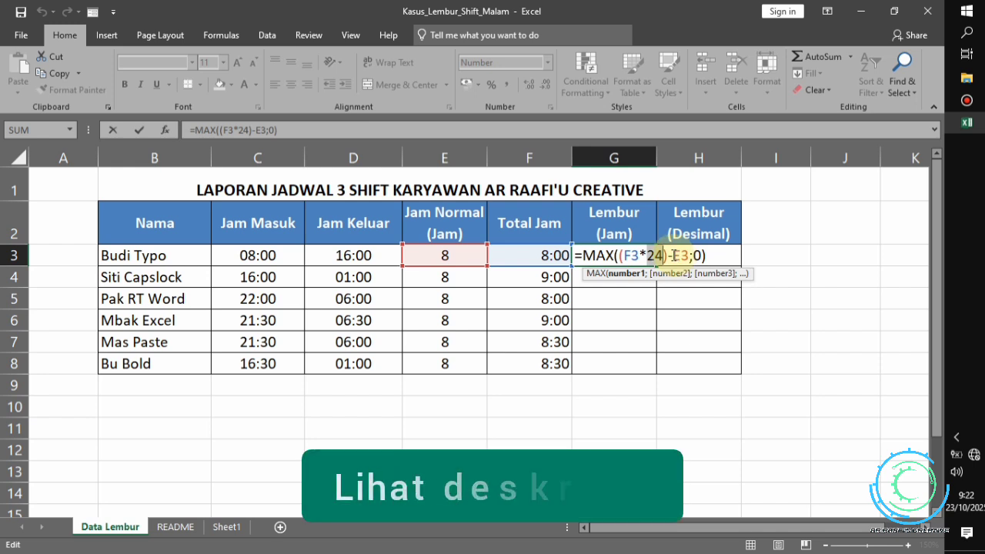
{"action": "key", "text": "Return"}
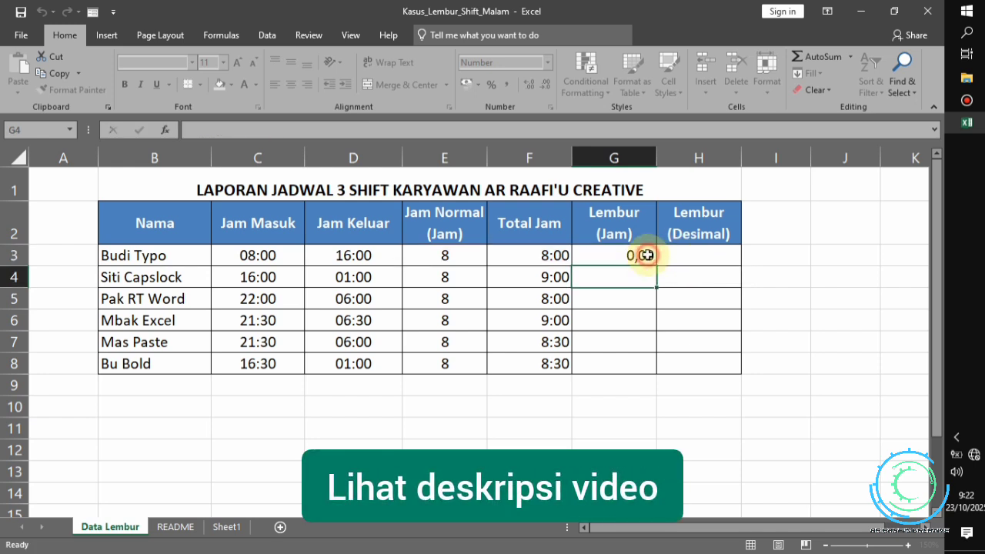
{"action": "double_click", "coordinate": [649, 255]}
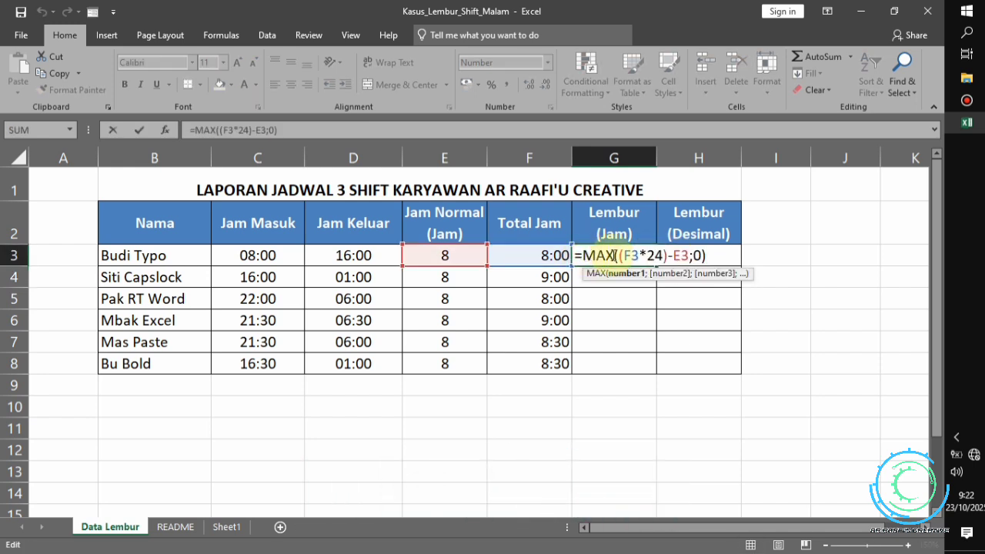
{"action": "left_click", "coordinate": [613, 256]}
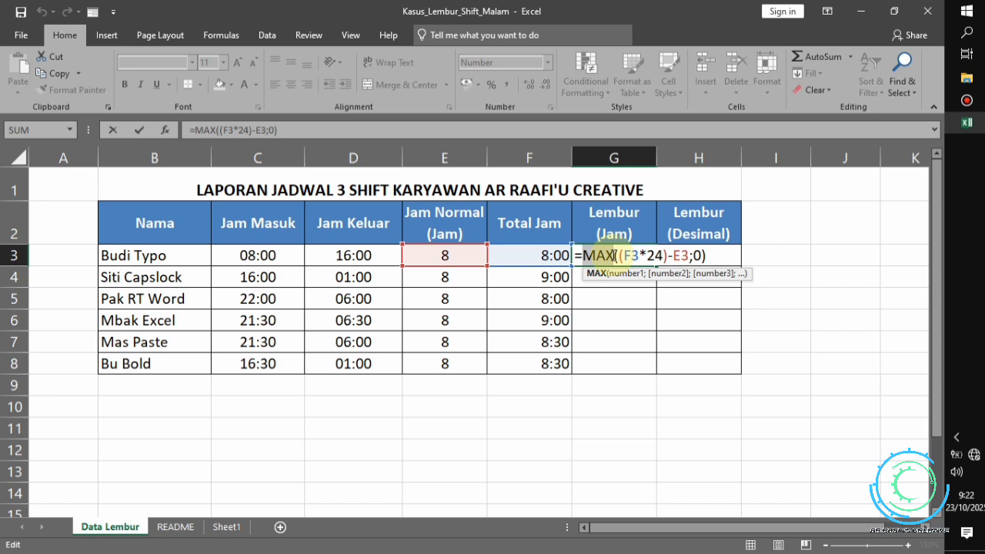
{"action": "key", "text": "Return"}
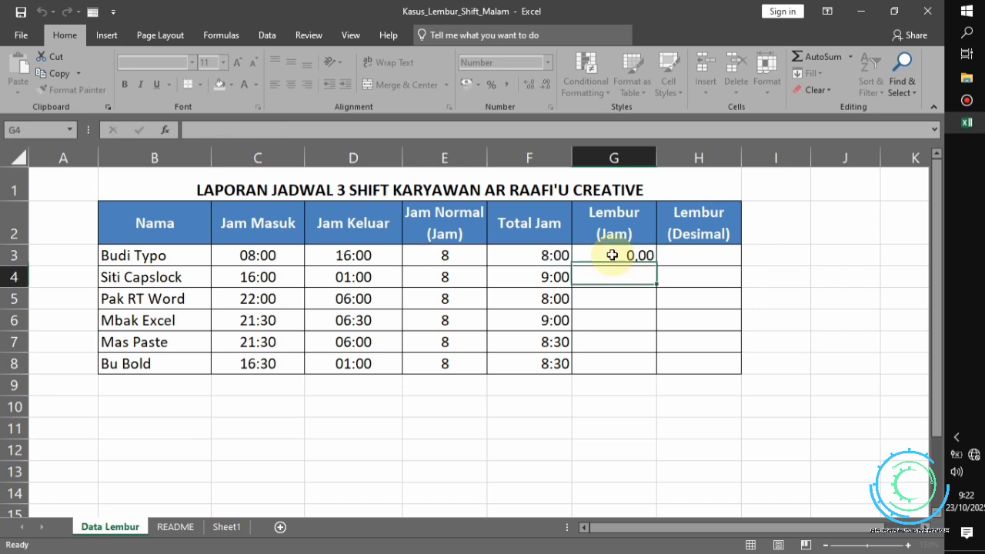
Fill the Lembur (Jam) formula from G3 down through G8.
{"action": "left_click", "coordinate": [631, 255]}
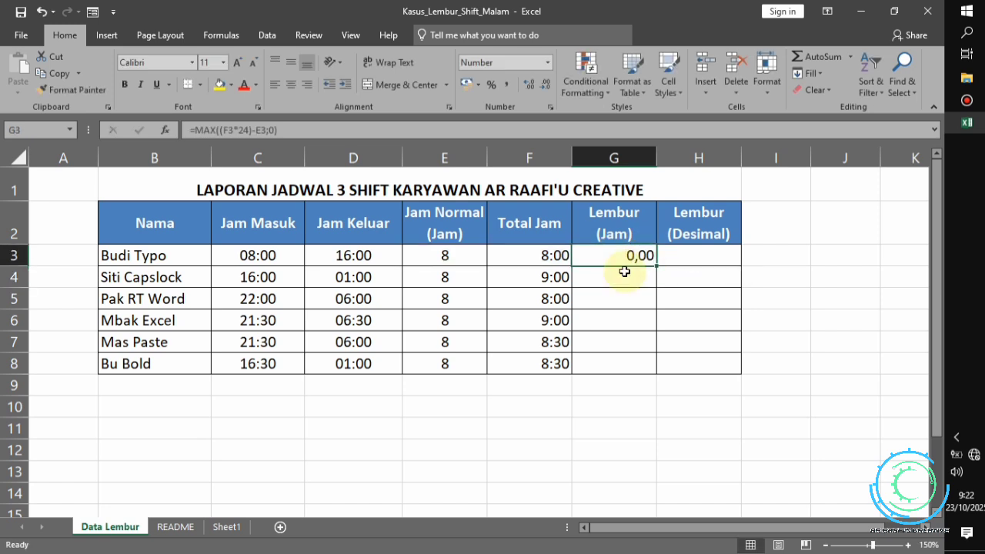
{"action": "double_click", "coordinate": [666, 265]}
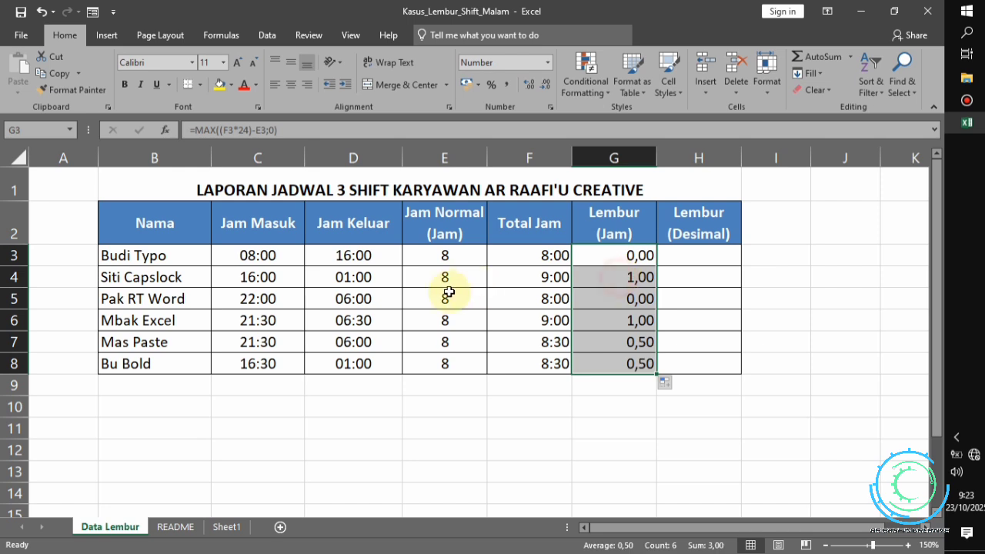
{"action": "key", "text": "Down"}
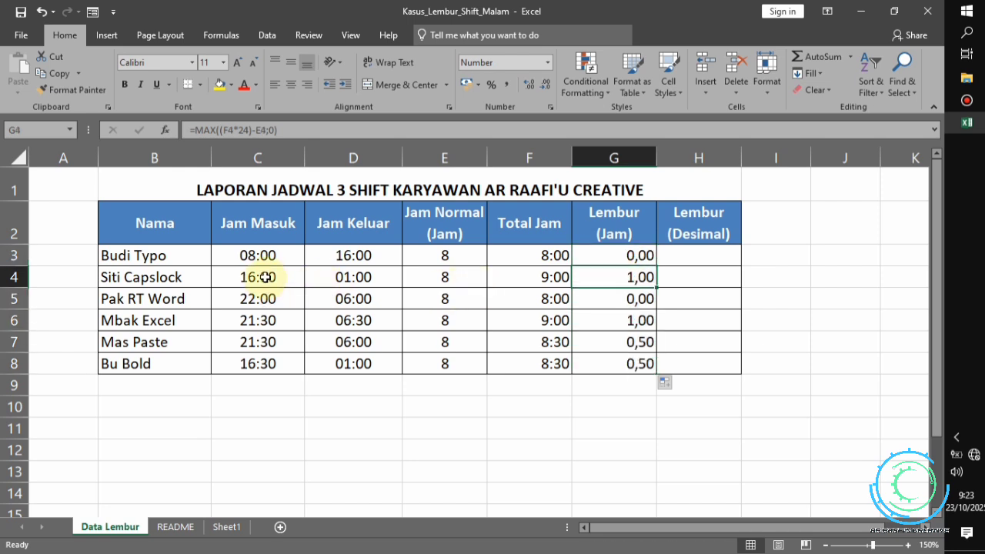
Compare the Jam Normal and Total Jam values with the overtime calculated in G4.
{"action": "left_click", "coordinate": [554, 276]}
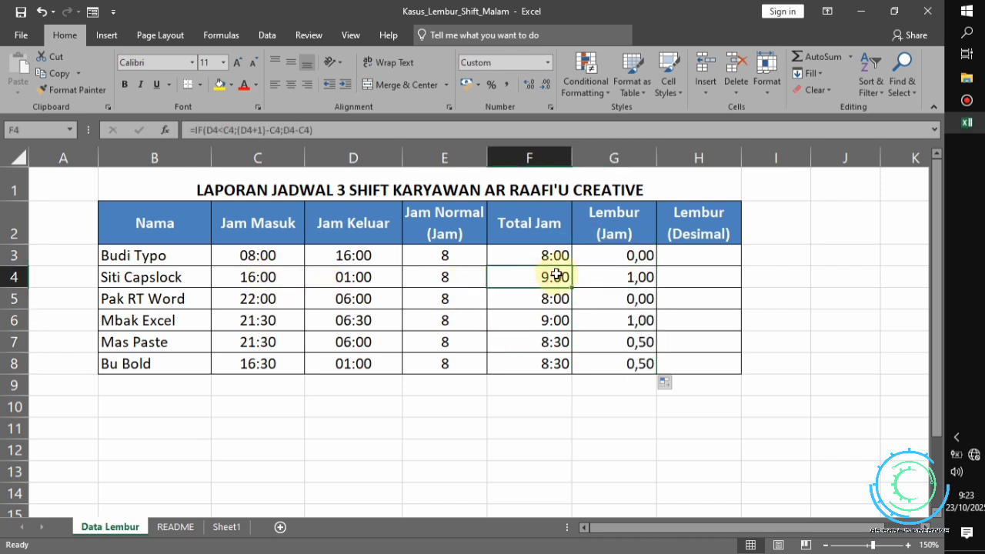
{"action": "left_click", "coordinate": [620, 276]}
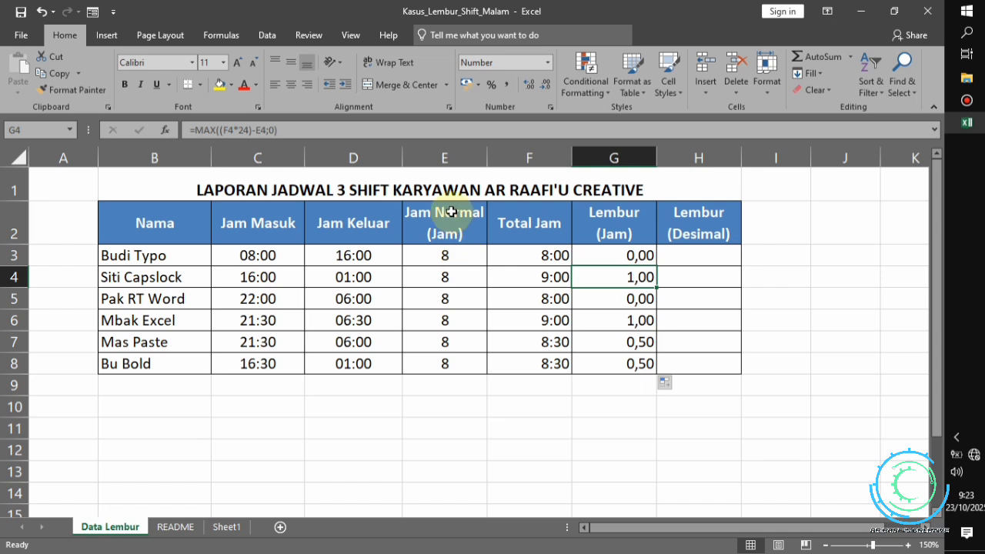
{"action": "left_click_drag", "start_coordinate": [444, 223], "coordinate": [510, 286]}
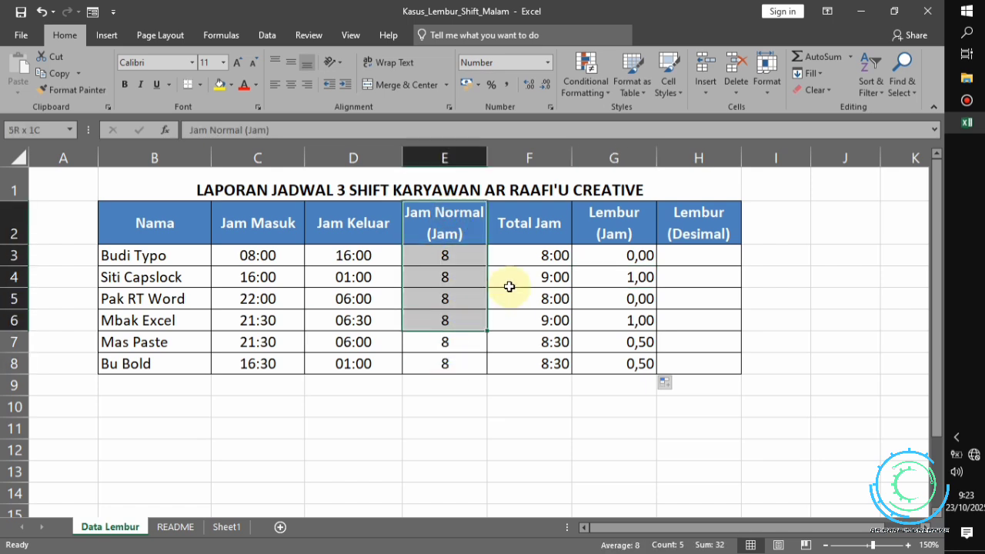
{"action": "left_click", "coordinate": [512, 282]}
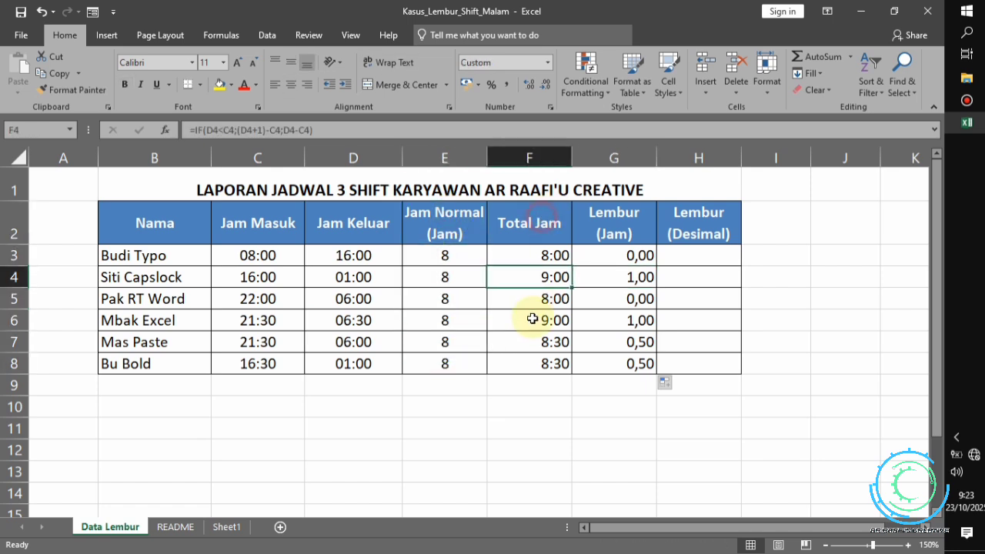
{"action": "left_click_drag", "start_coordinate": [531, 319], "coordinate": [530, 345]}
{"action": "left_click", "coordinate": [607, 276]}
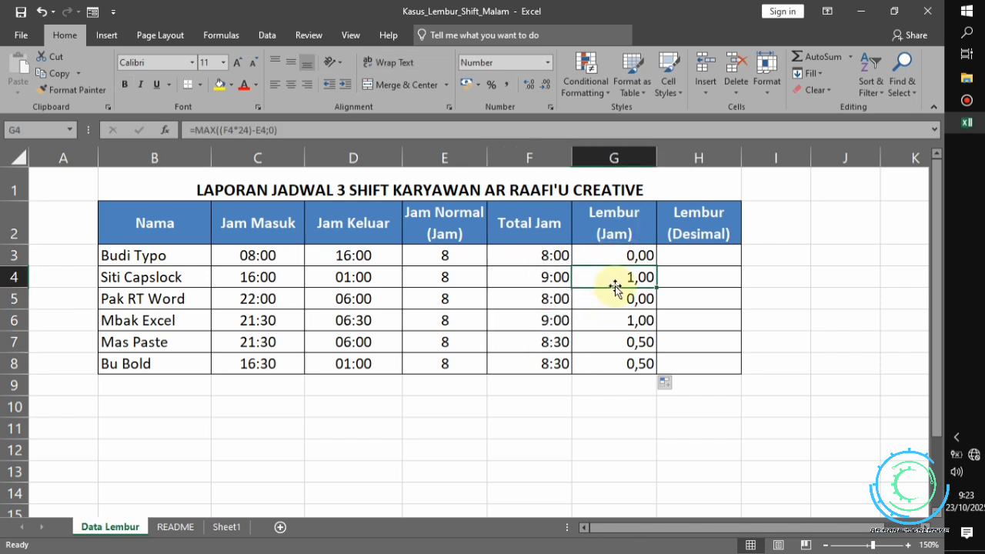
Change the Jam Keluar time in D4 to 01:30 and check the overtime in G4.
{"action": "left_click", "coordinate": [339, 277]}
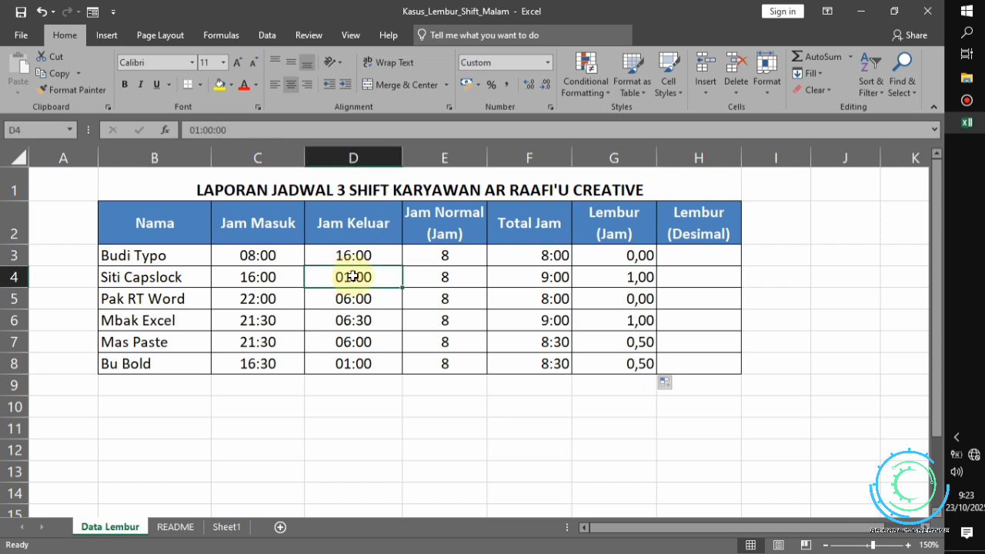
{"action": "double_click", "coordinate": [353, 277]}
{"action": "left_click_drag", "start_coordinate": [346, 277], "coordinate": [351, 277]}
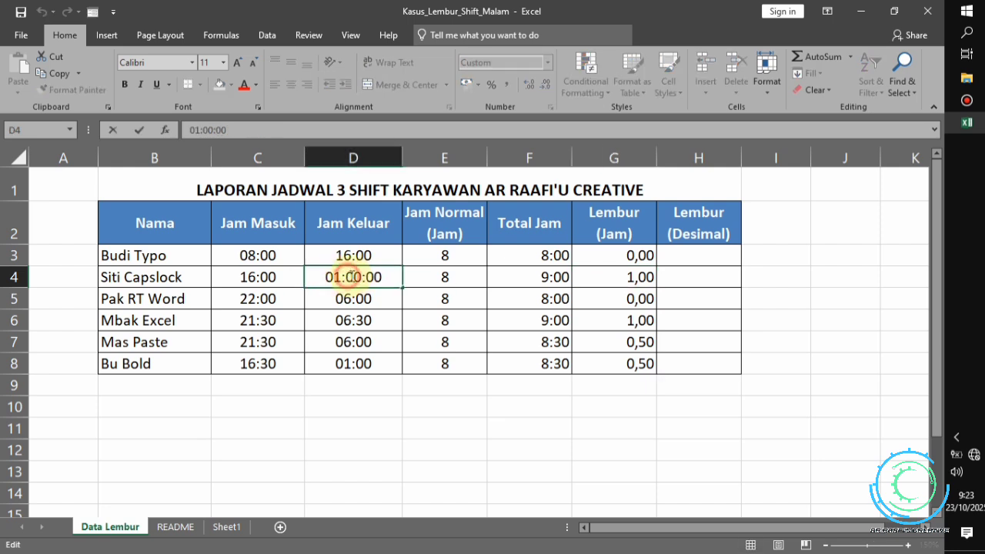
{"action": "type", "text": "3"}
{"action": "key", "text": "Return"}
{"action": "left_click", "coordinate": [627, 276]}
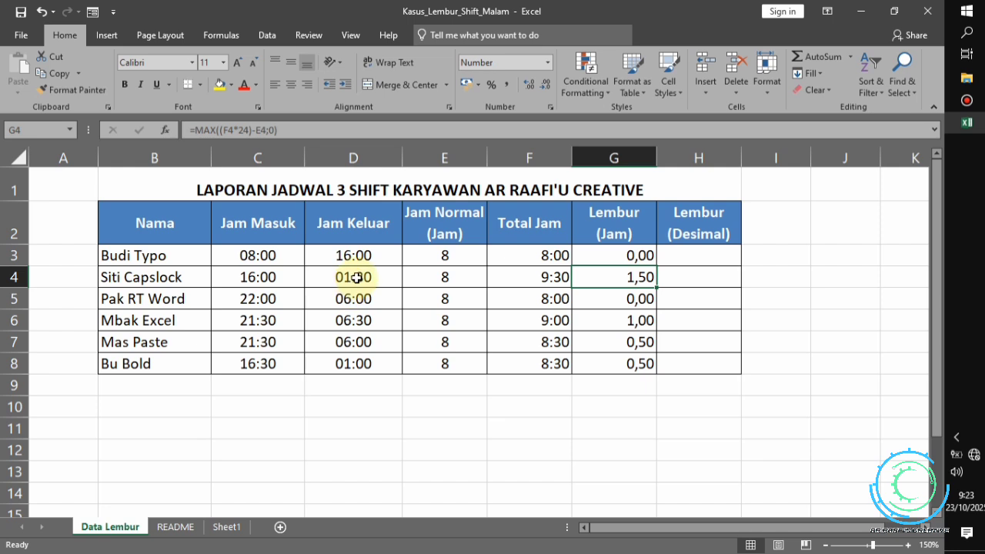
Enter =ROUND(F3*24;2) in the first Lembur (Desimal) cell, H3.
{"action": "left_click", "coordinate": [702, 256]}
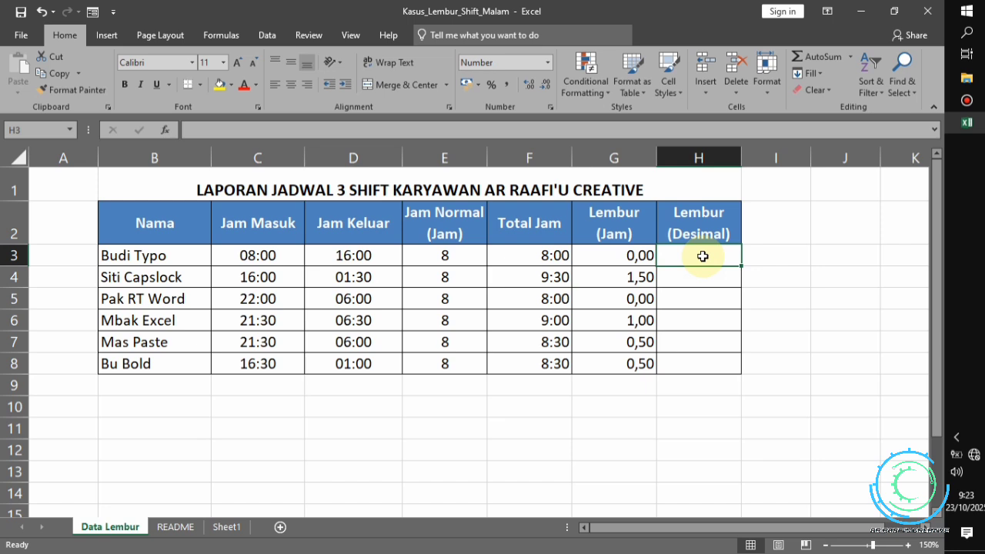
{"action": "left_click_drag", "start_coordinate": [629, 257], "coordinate": [619, 334]}
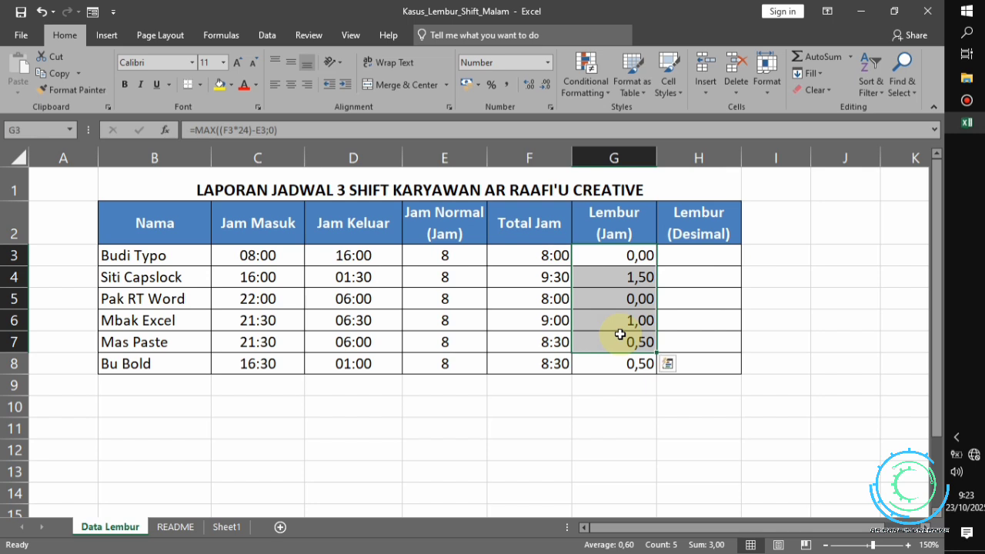
{"action": "left_click", "coordinate": [690, 255]}
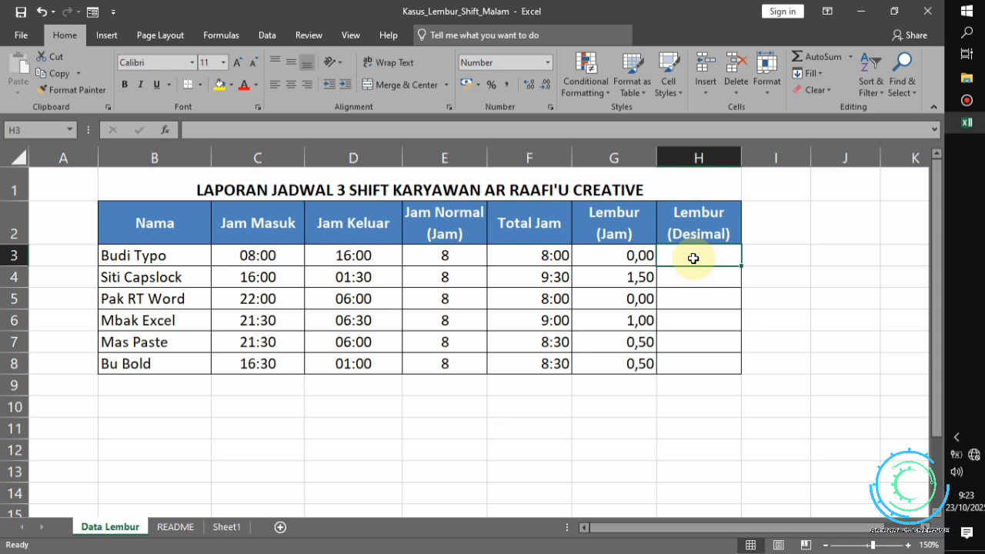
{"action": "type", "text": "="}
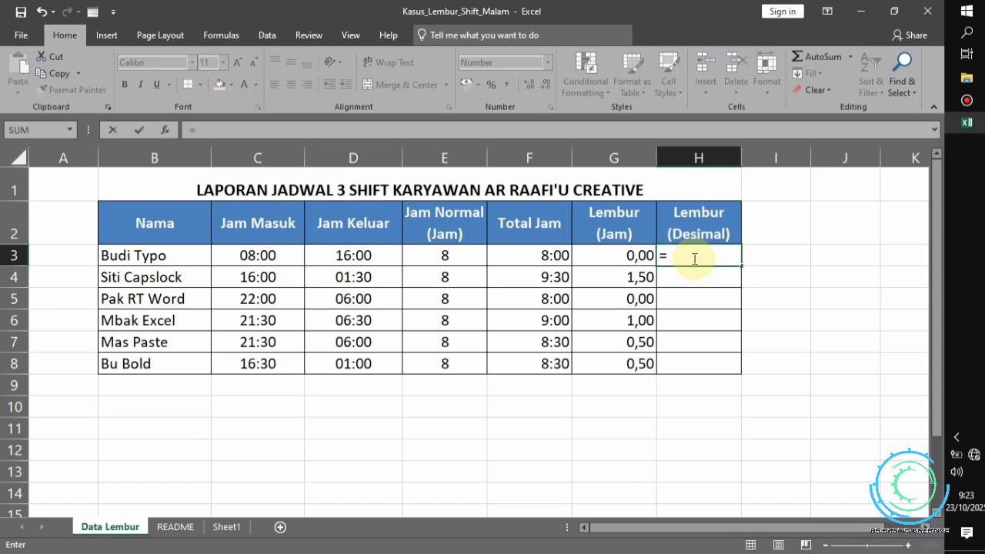
{"action": "type", "text": "rou"}
{"action": "key", "text": "Tab"}
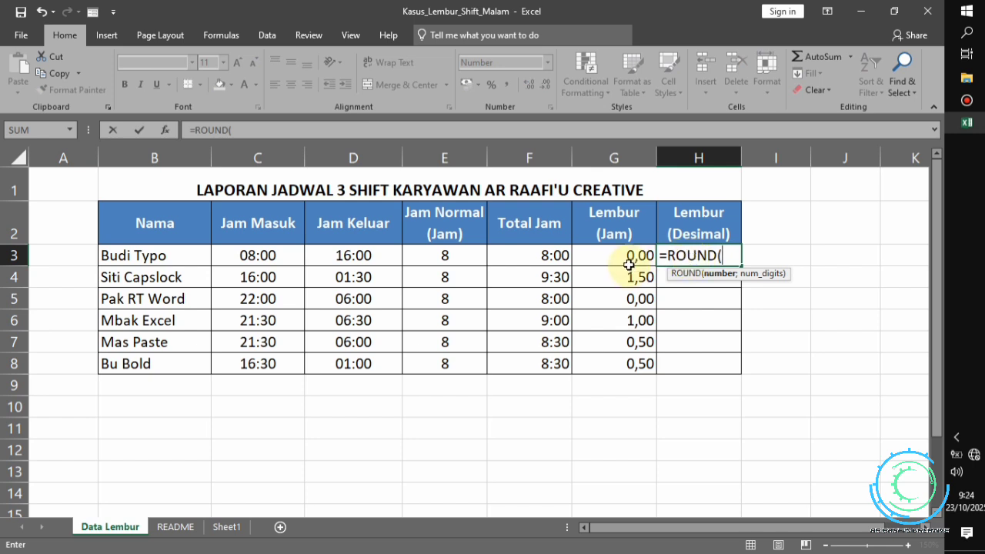
{"action": "left_click", "coordinate": [561, 257]}
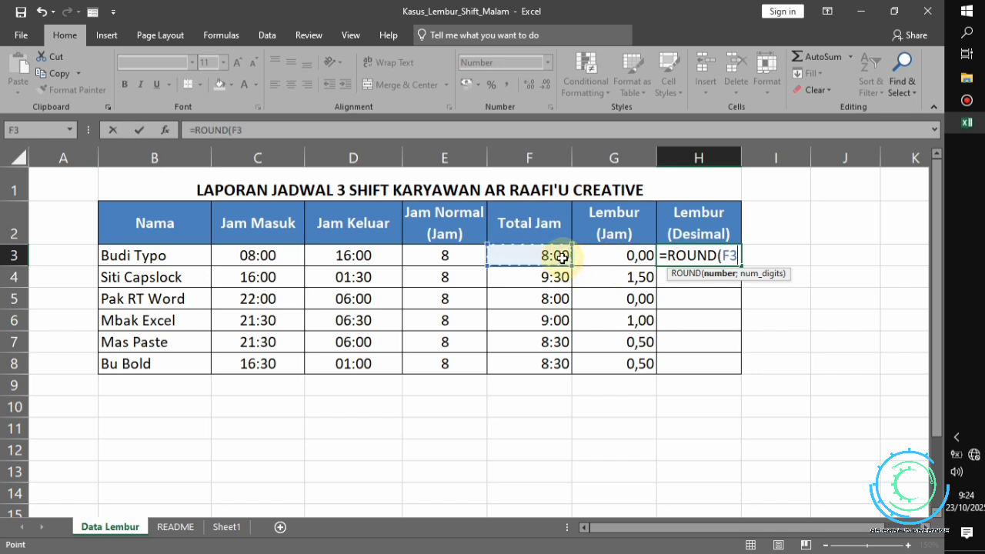
{"action": "type", "text": "*24"}
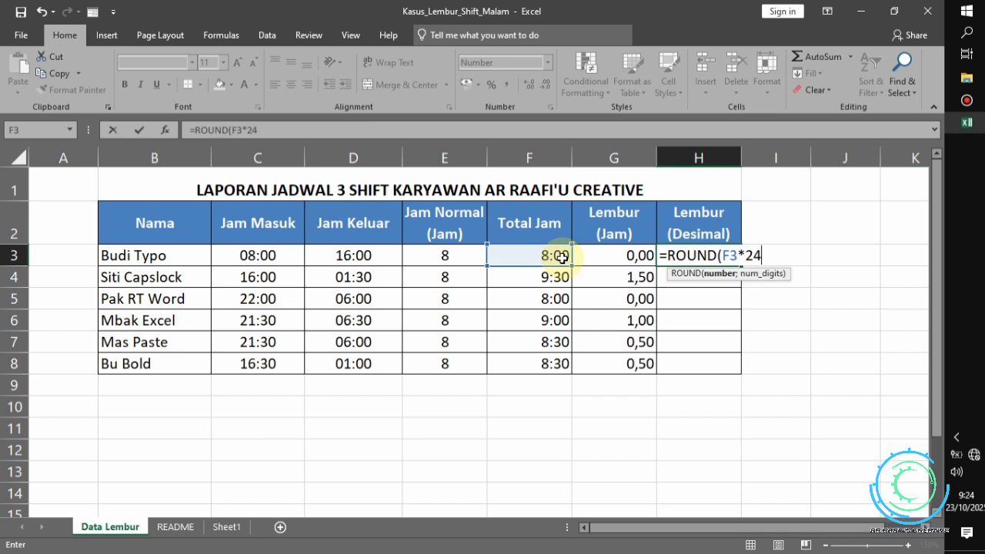
{"action": "type", "text": ";2)"}
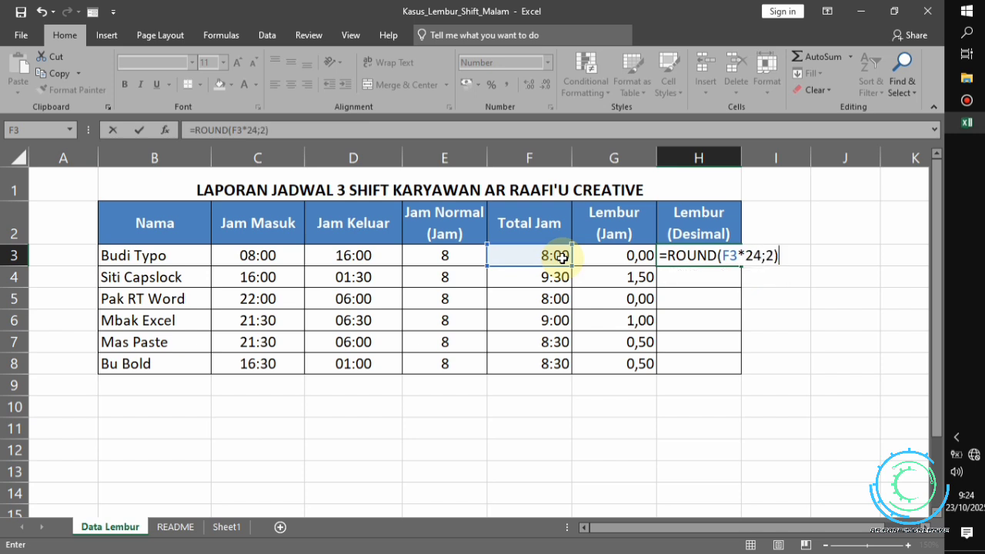
{"action": "key", "text": "Return"}
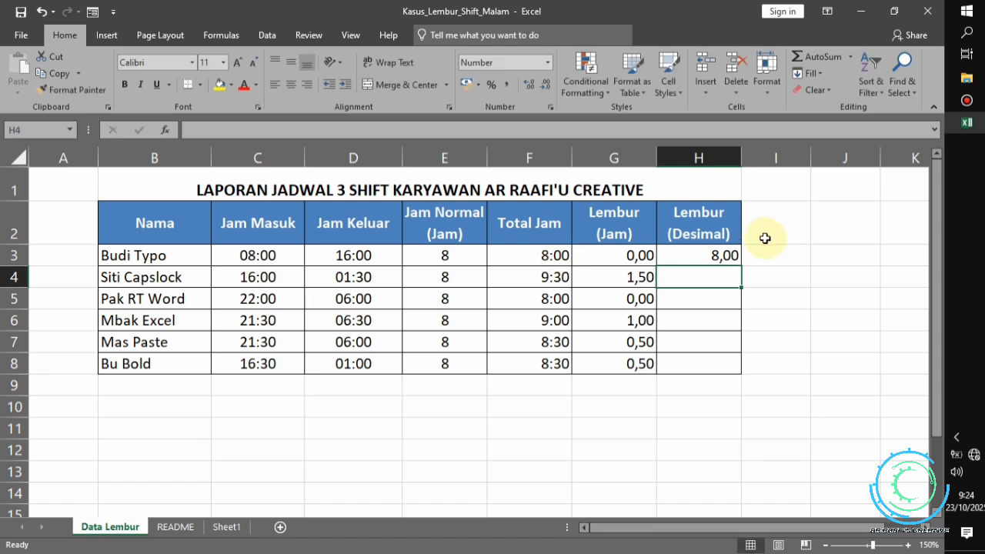
Fill the Lembur (Desimal) formula from H3 down through H8.
{"action": "left_click", "coordinate": [693, 257]}
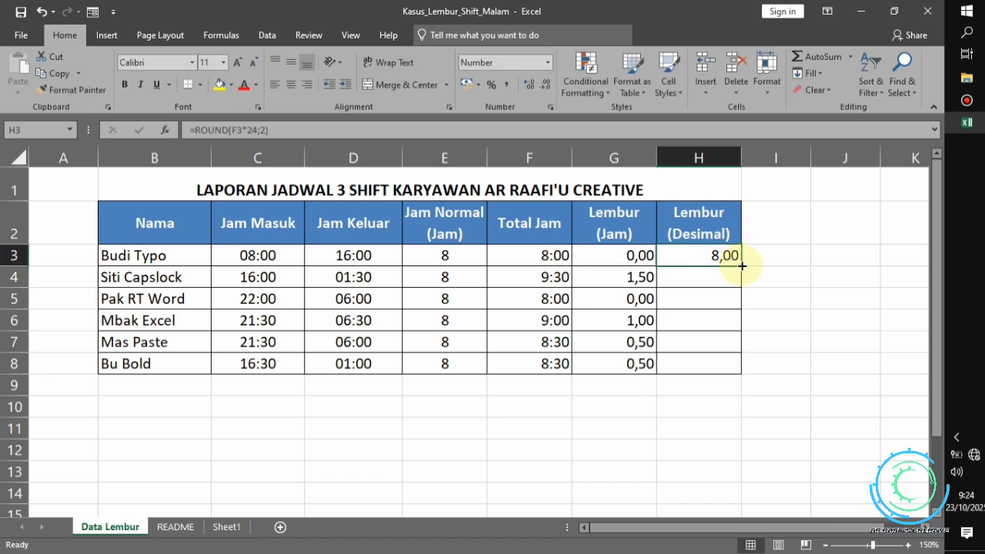
{"action": "double_click", "coordinate": [741, 266]}
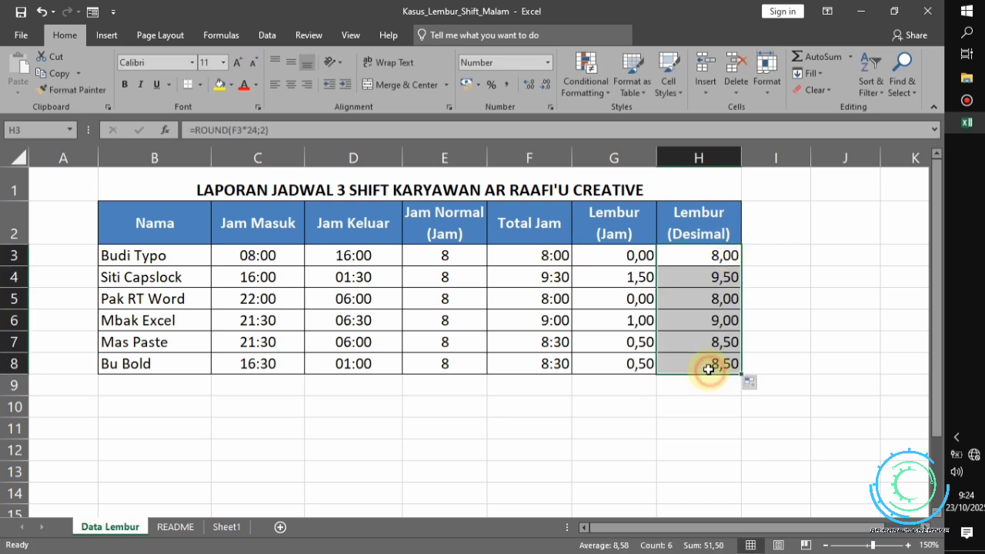
Compare the Lembur (Desimal) results in rows 7 and 8 with the Lembur (Jam) and Total Jam values.
{"action": "left_click", "coordinate": [702, 364]}
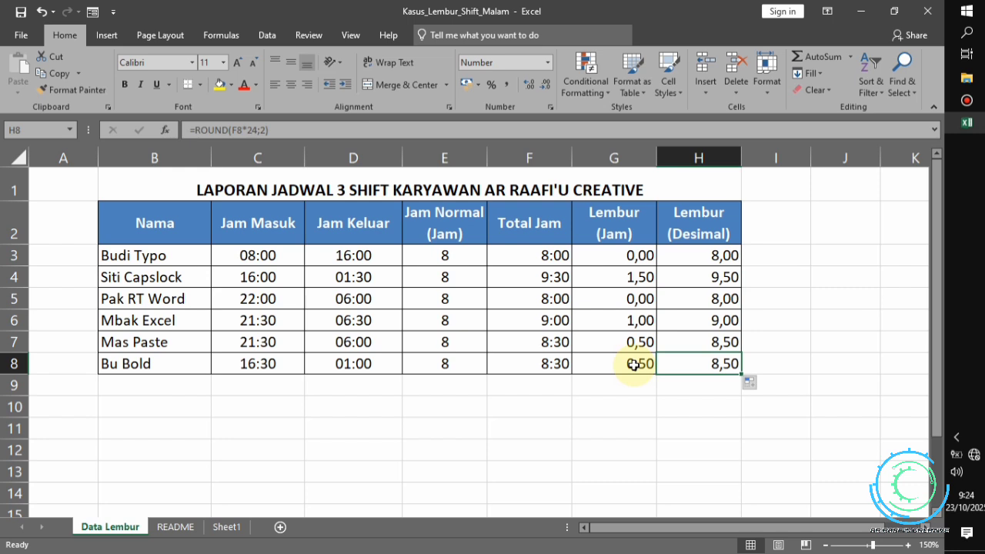
{"action": "left_click", "coordinate": [632, 363]}
{"action": "left_click", "coordinate": [697, 341]}
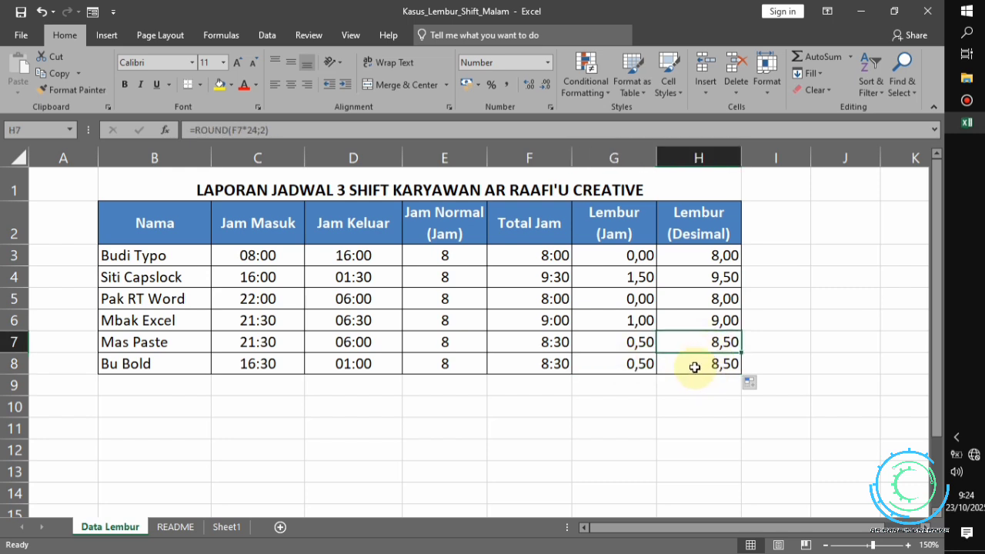
{"action": "left_click", "coordinate": [695, 368]}
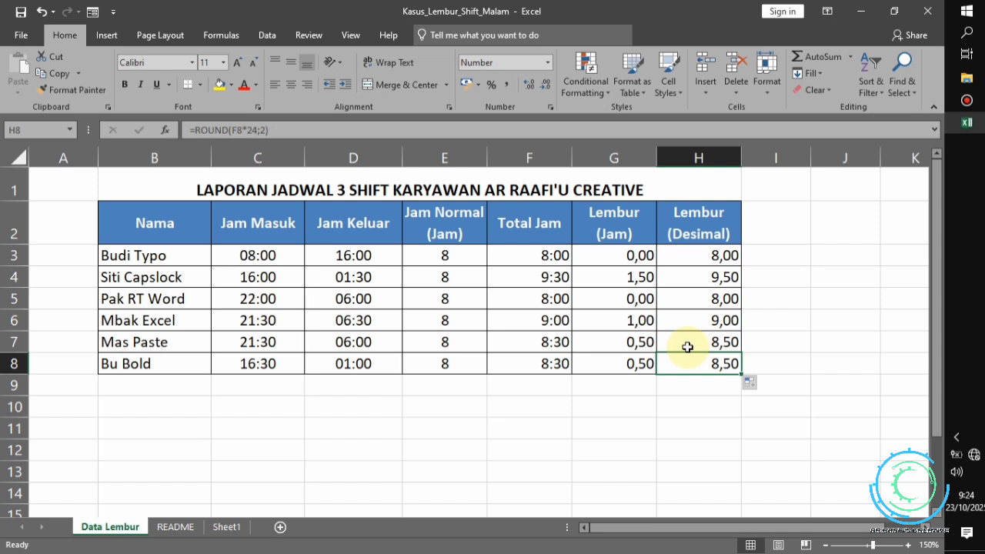
{"action": "left_click", "coordinate": [539, 343]}
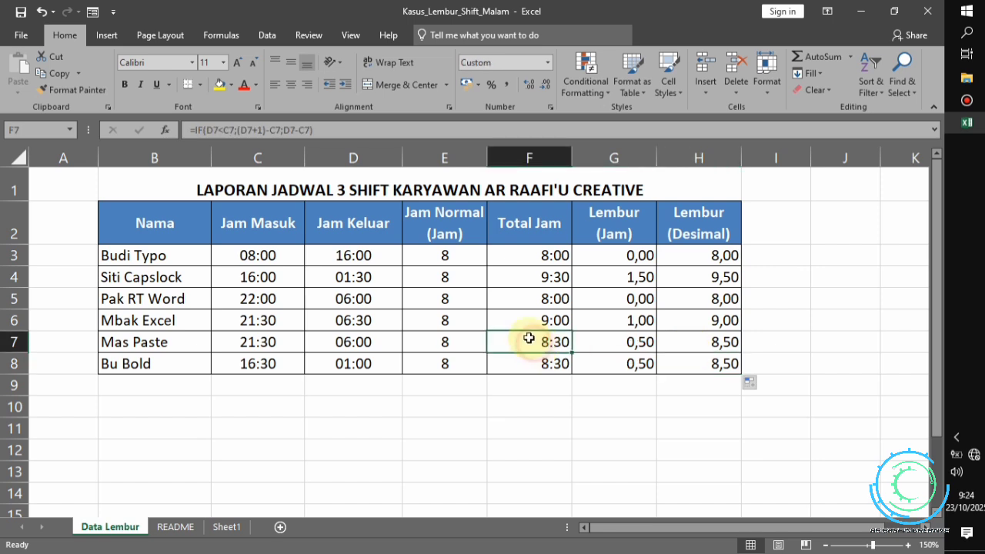
{"action": "left_click", "coordinate": [682, 342]}
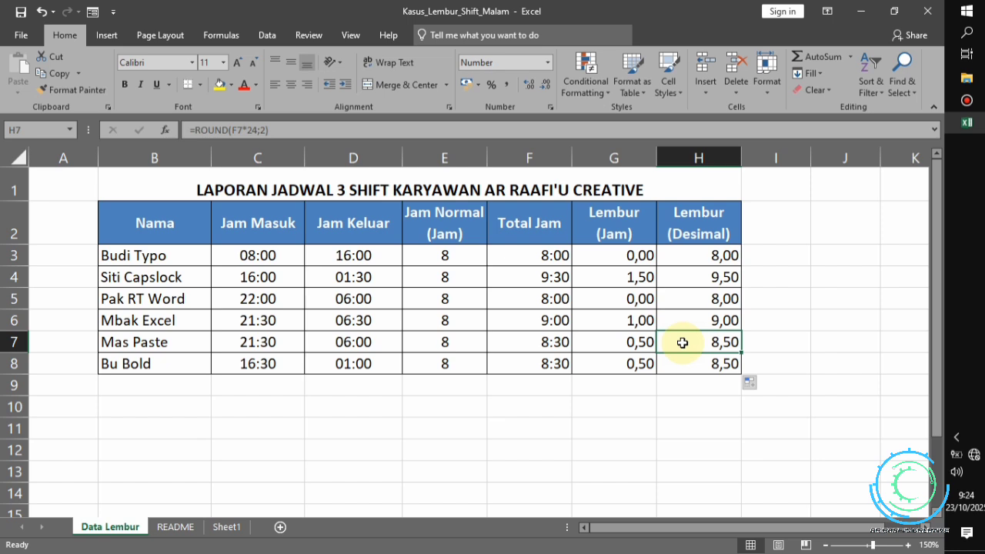
Add a Greater Than highlight rule to G3:G8 that formats values above 0,00 with Green Fill with Dark Green Text.
{"action": "left_click", "coordinate": [598, 255]}
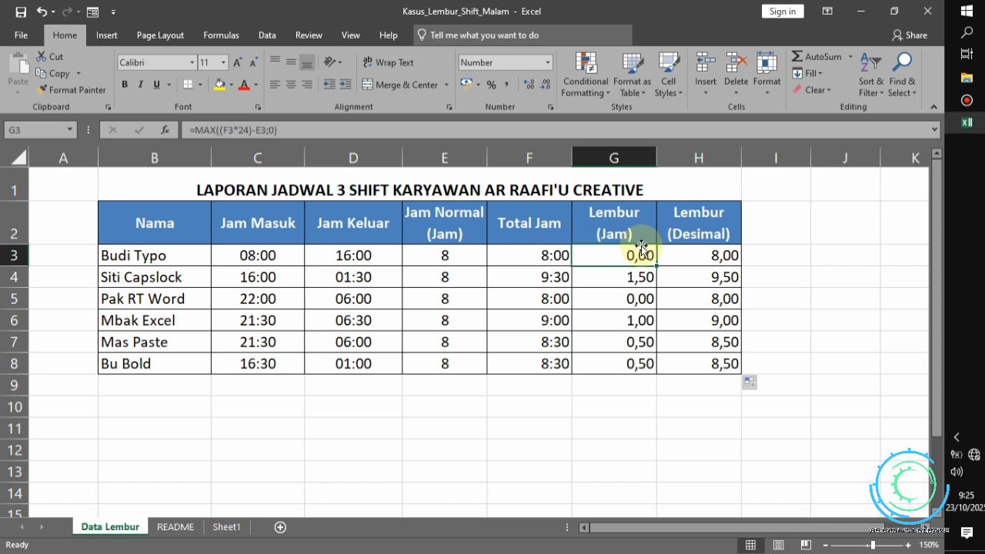
{"action": "left_click", "coordinate": [611, 371], "text": "shift"}
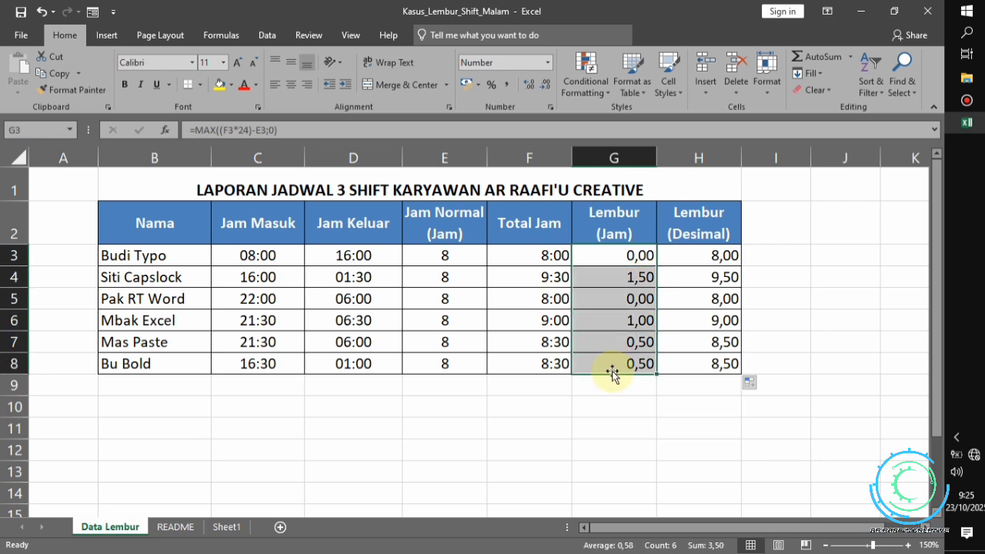
{"action": "left_click", "coordinate": [601, 93]}
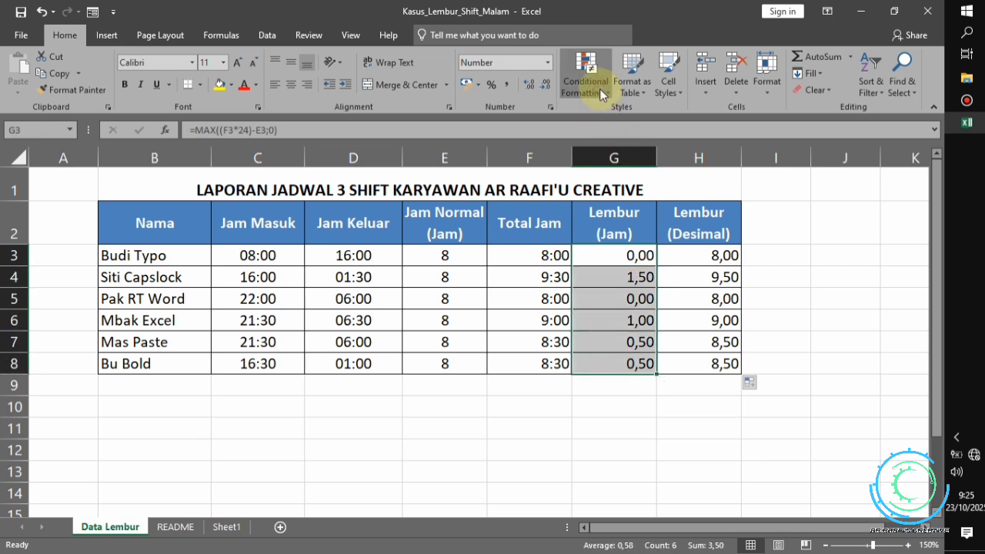
{"action": "mouse_move", "coordinate": [639, 117]}
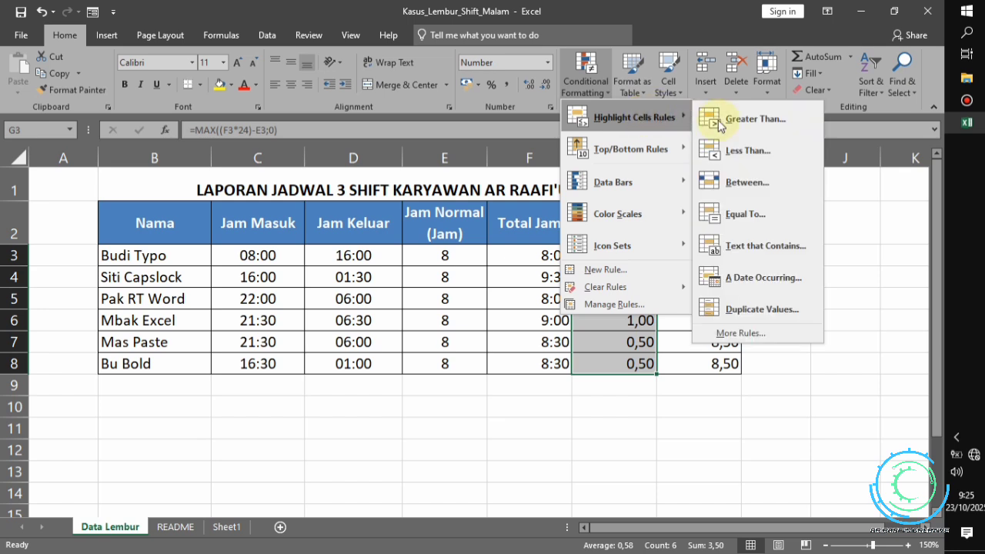
{"action": "left_click", "coordinate": [720, 120]}
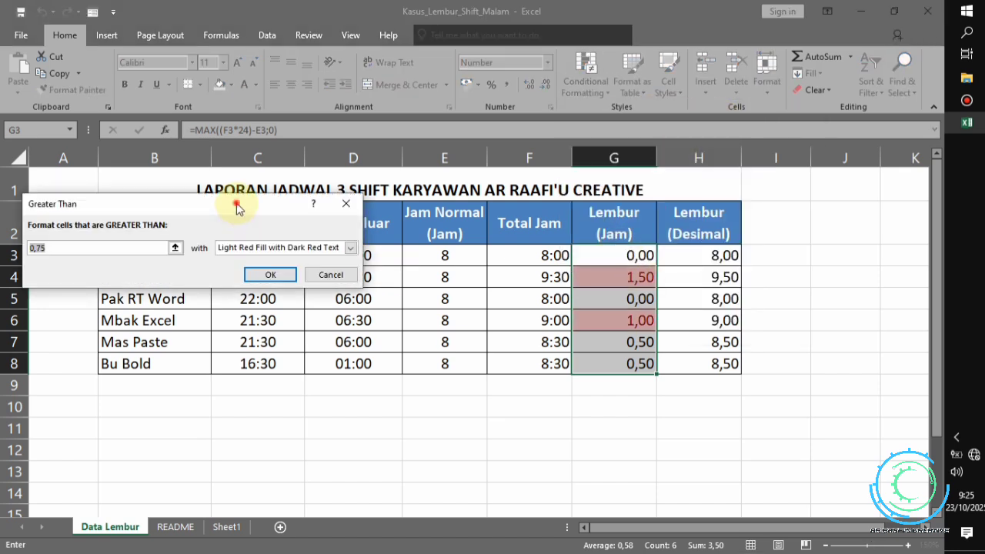
{"action": "left_click_drag", "start_coordinate": [236, 207], "coordinate": [487, 119]}
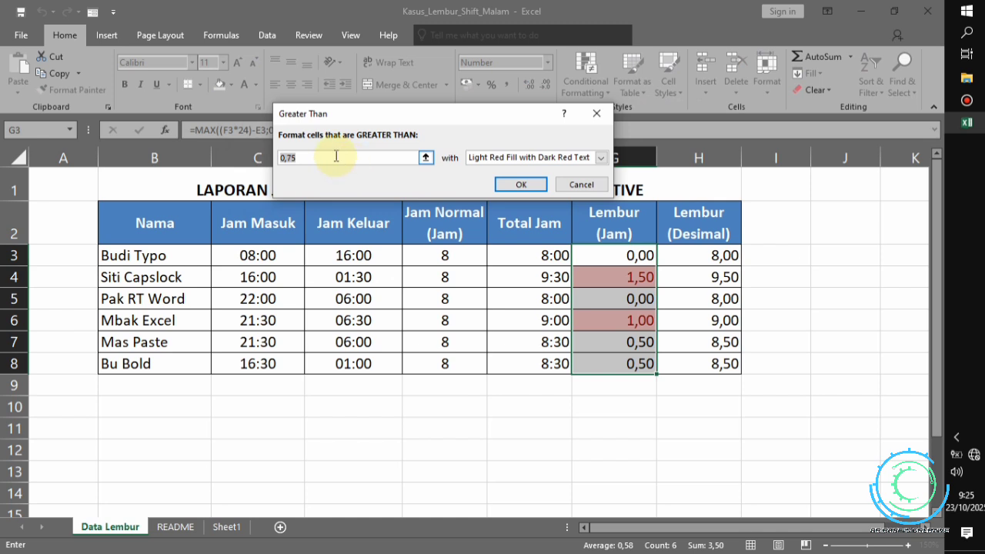
{"action": "left_click", "coordinate": [294, 156]}
{"action": "key", "text": "BackSpace"}
{"action": "key", "text": "BackSpace"}
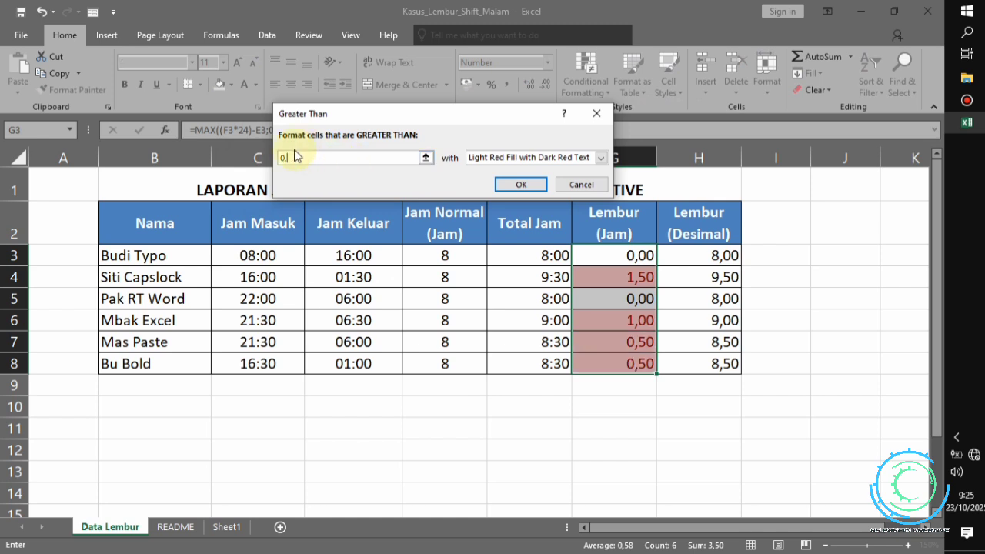
{"action": "type", "text": "00"}
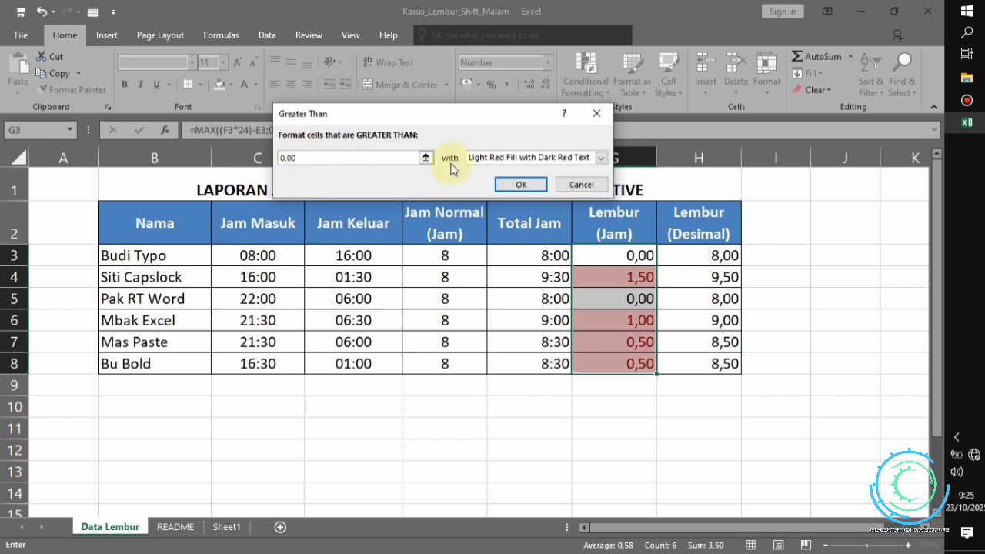
{"action": "left_click", "coordinate": [520, 158]}
{"action": "left_click", "coordinate": [515, 189]}
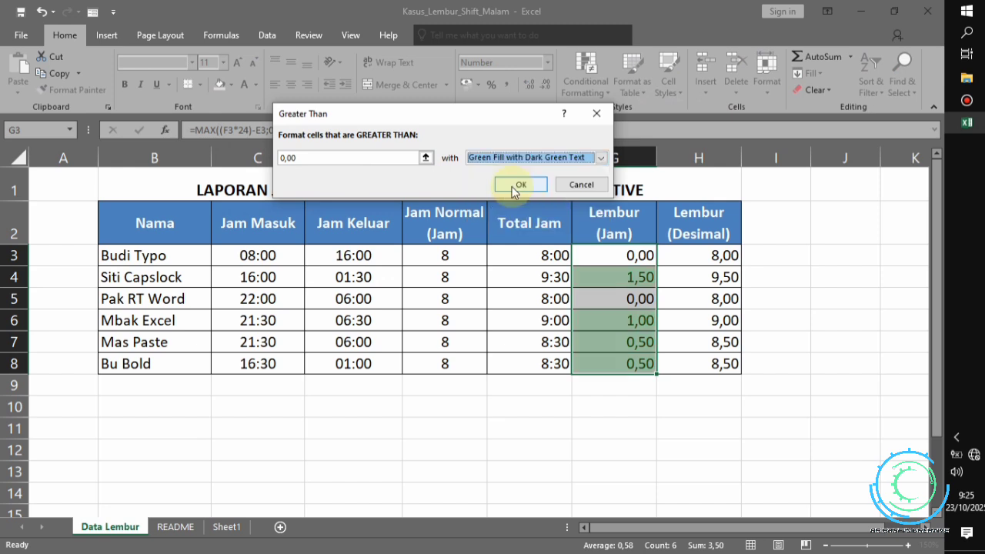
{"action": "left_click", "coordinate": [511, 184]}
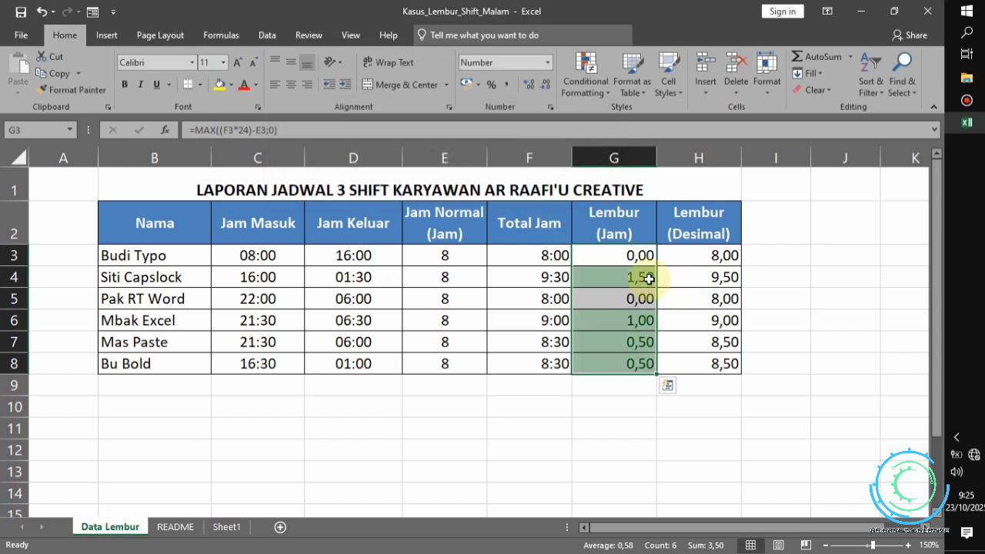
{"action": "left_click", "coordinate": [673, 300]}
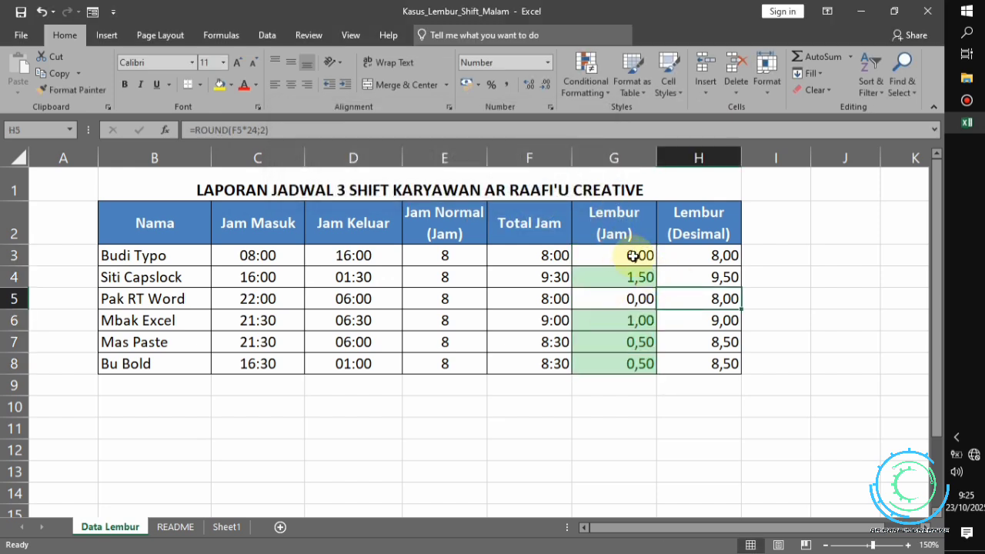
Examine the highlighted and unhighlighted Lembur (Jam) cells against the Jam Normal, Total Jam and Lembur (Desimal) values.
{"action": "left_click", "coordinate": [629, 259]}
{"action": "left_click", "coordinate": [618, 276]}
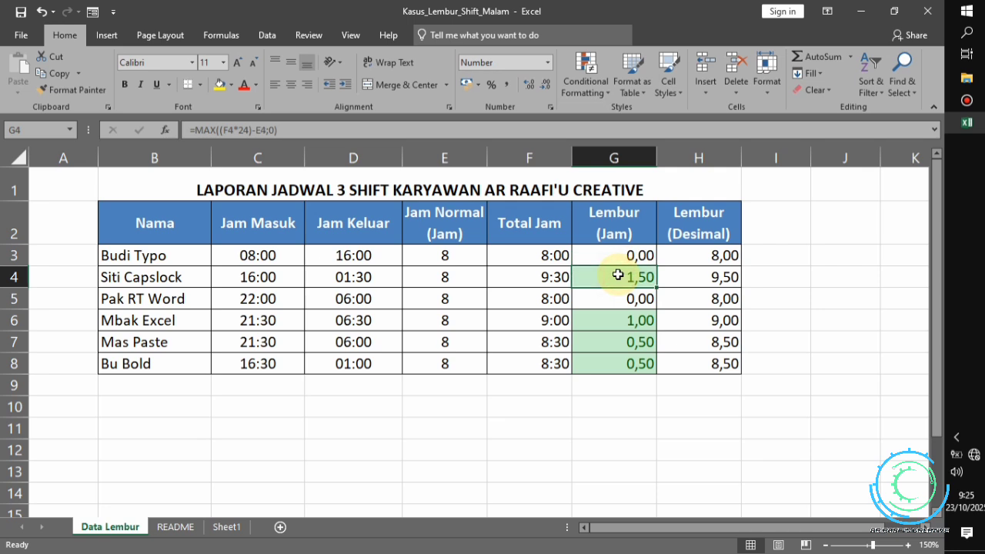
{"action": "left_click", "coordinate": [623, 296]}
{"action": "left_click", "coordinate": [622, 320]}
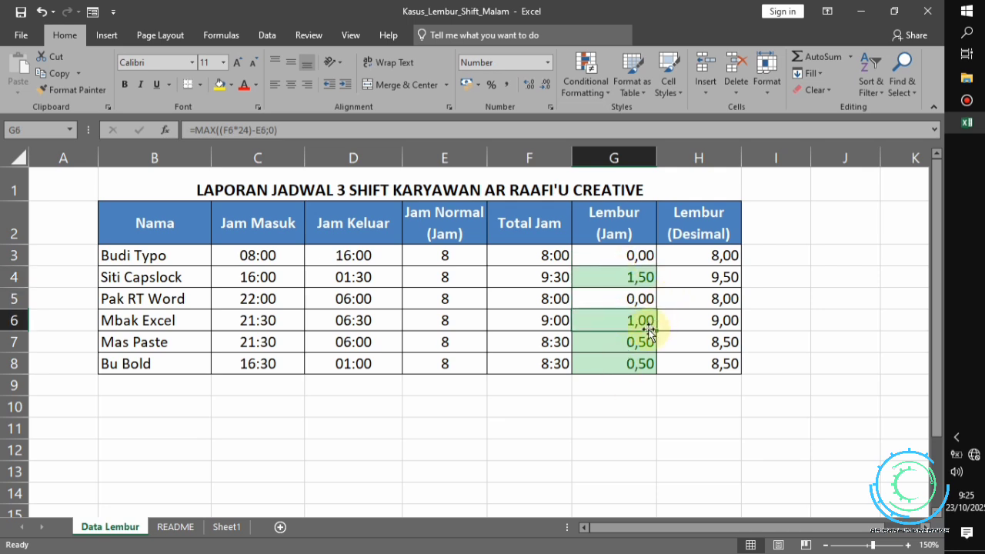
{"action": "left_click_drag", "start_coordinate": [639, 256], "coordinate": [639, 262]}
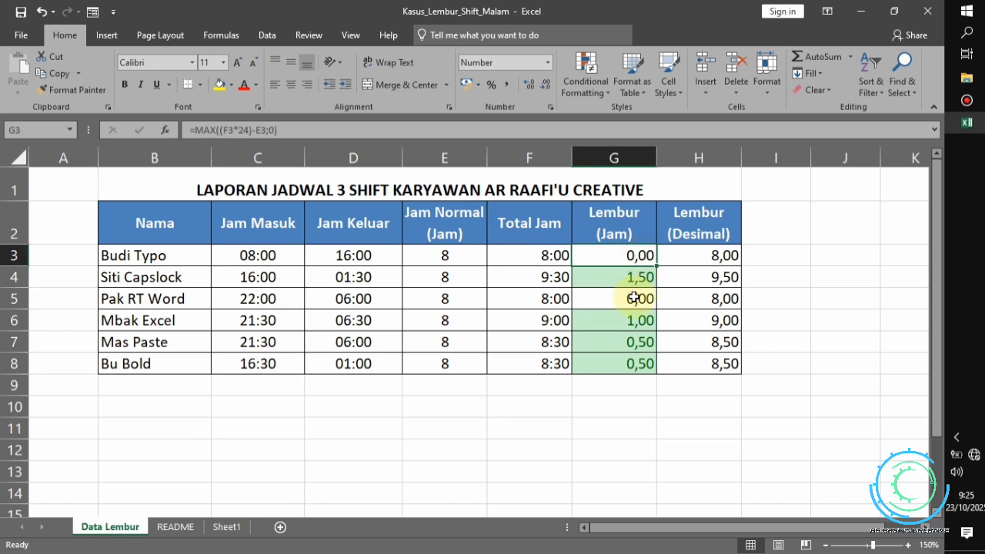
{"action": "left_click", "coordinate": [638, 298]}
{"action": "left_click", "coordinate": [681, 307]}
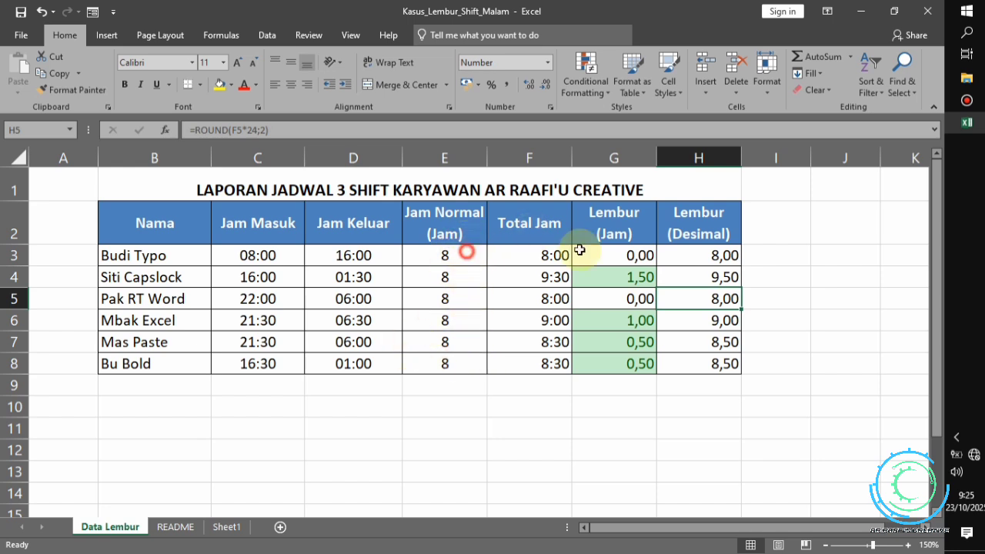
{"action": "left_click_drag", "start_coordinate": [467, 251], "coordinate": [721, 270]}
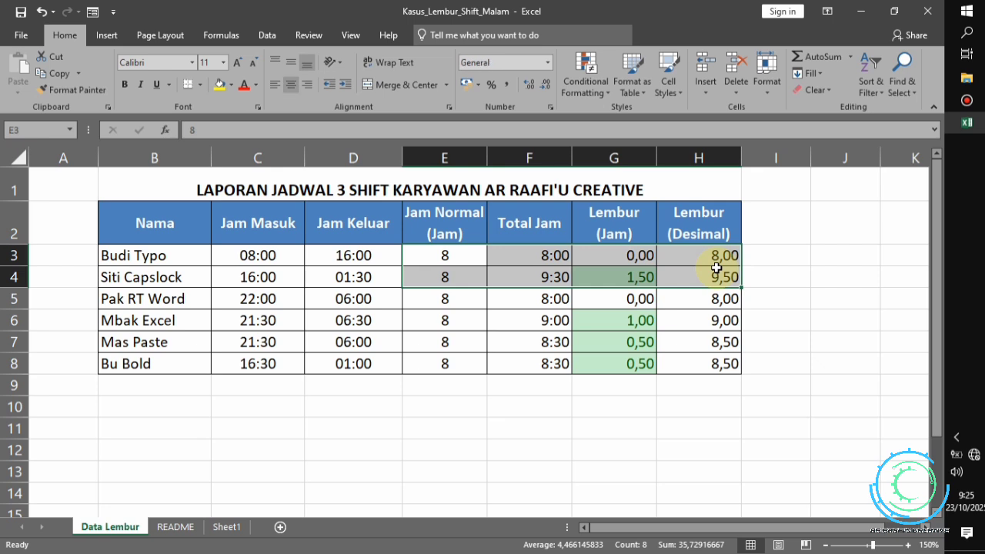
{"action": "left_click", "coordinate": [650, 270]}
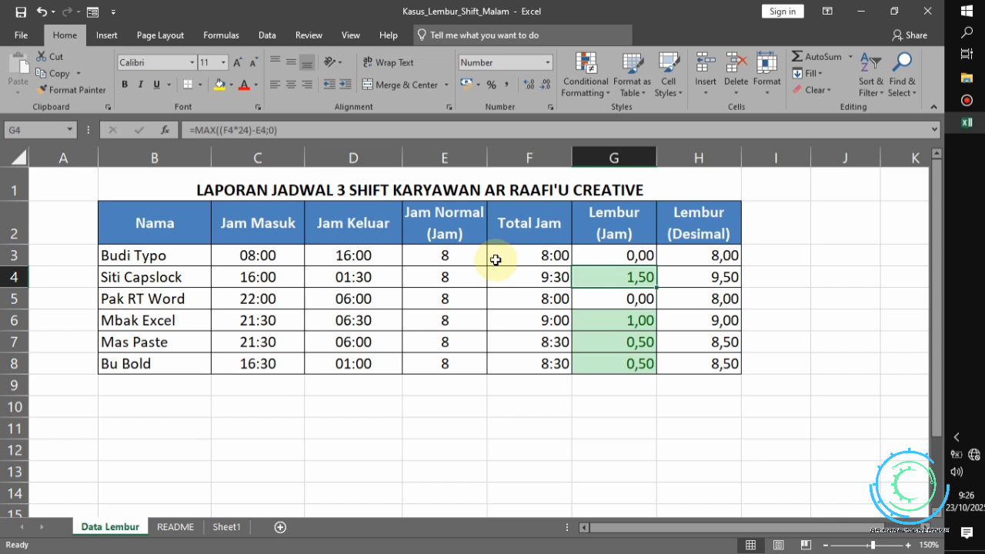
{"action": "left_click_drag", "start_coordinate": [493, 260], "coordinate": [633, 325]}
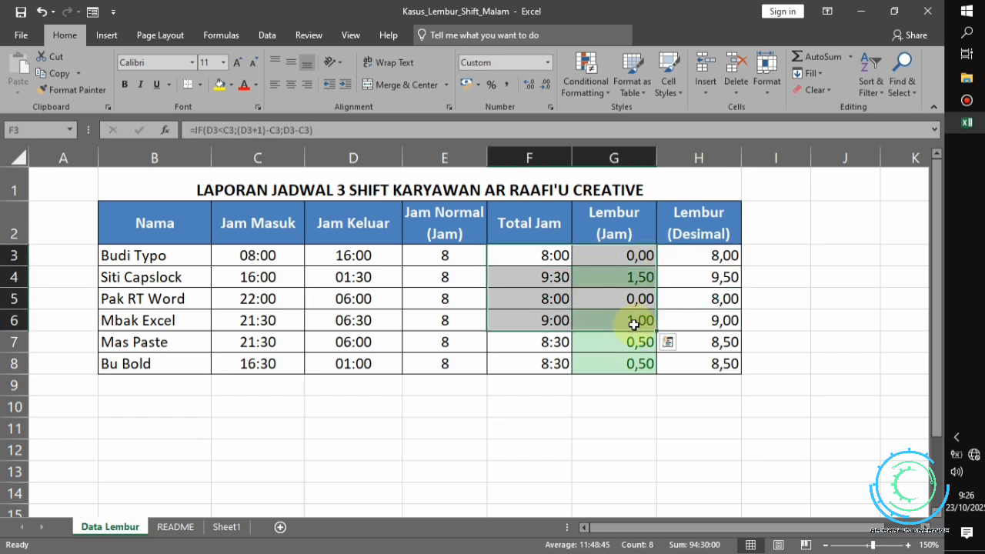
{"action": "left_click", "coordinate": [440, 297]}
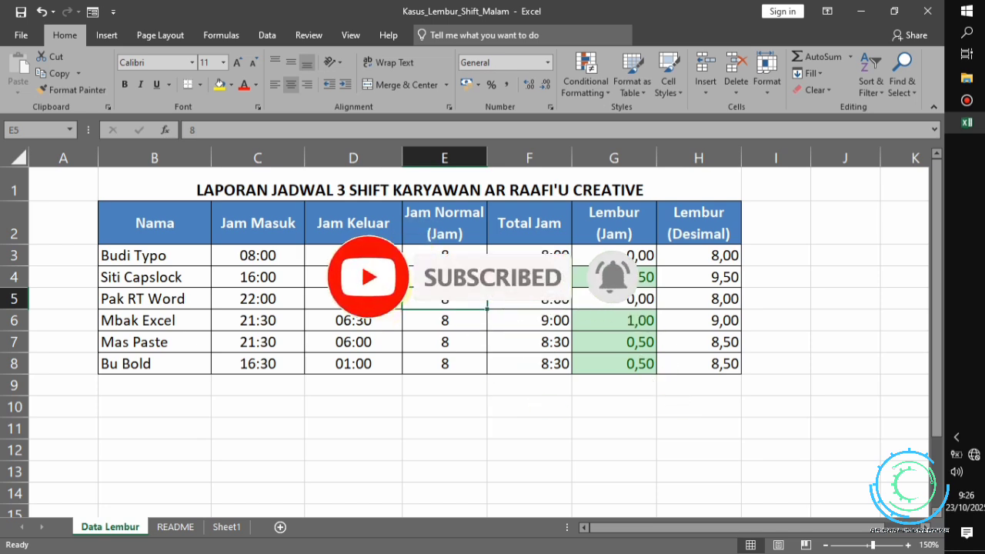
{"action": "key", "text": "Left"}
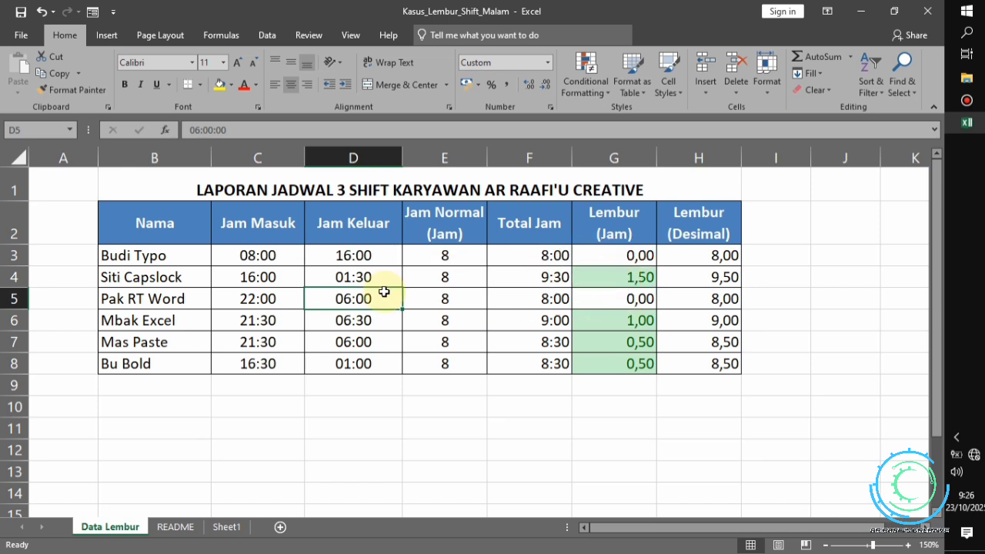
Review the Jam Normal entry in E4 and the Total Jam formula in F4.
{"action": "left_click", "coordinate": [444, 282]}
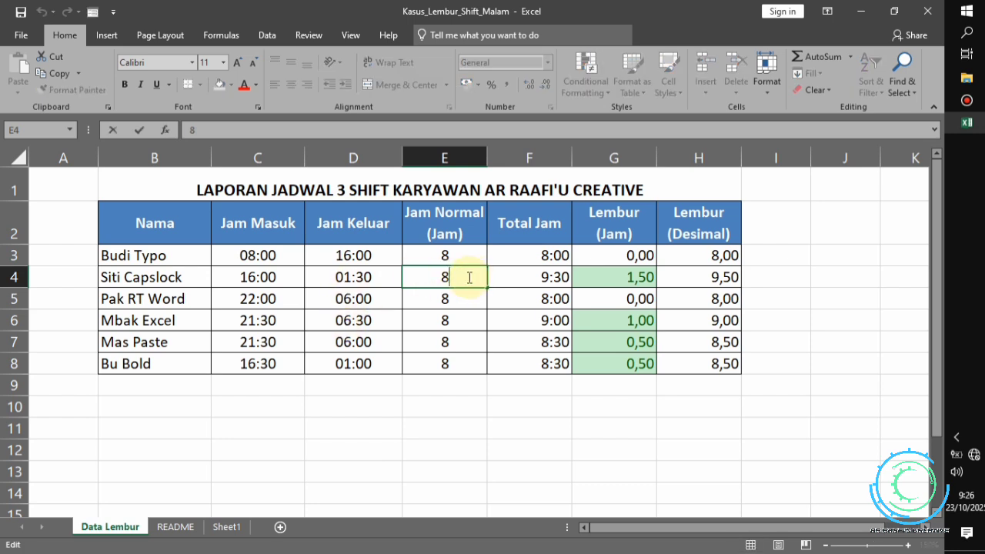
{"action": "key", "text": "Down"}
{"action": "key", "text": "Down"}
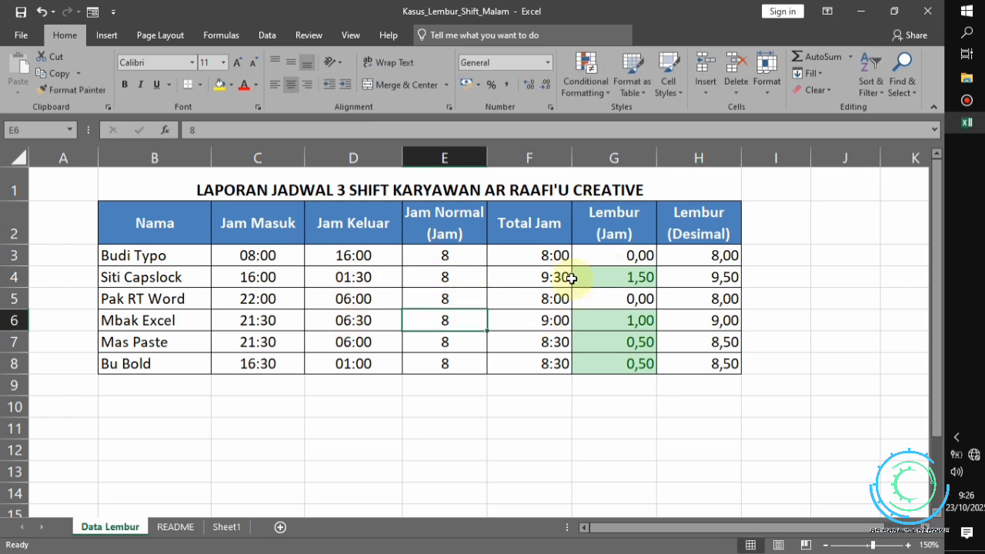
{"action": "left_click", "coordinate": [539, 279]}
{"action": "double_click", "coordinate": [538, 279]}
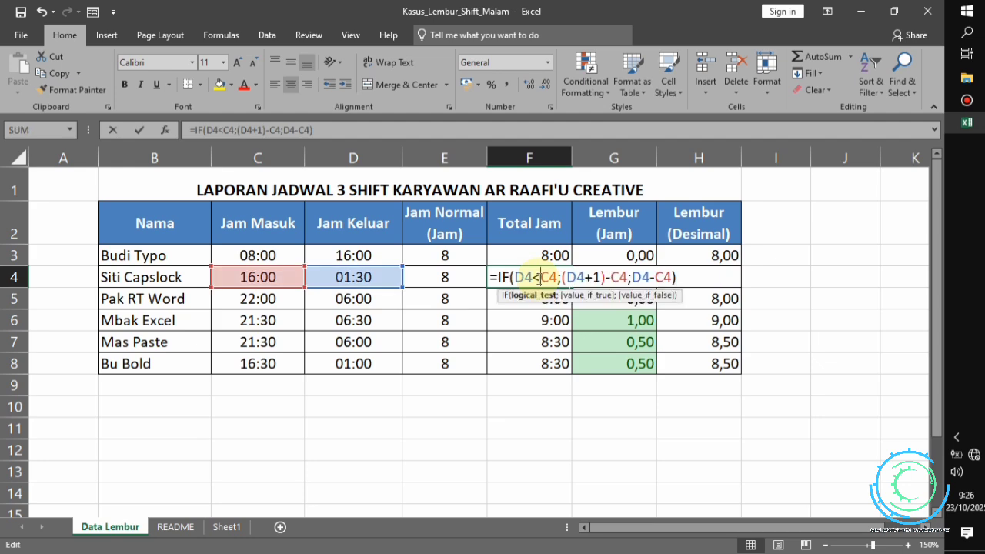
{"action": "key", "text": "Return"}
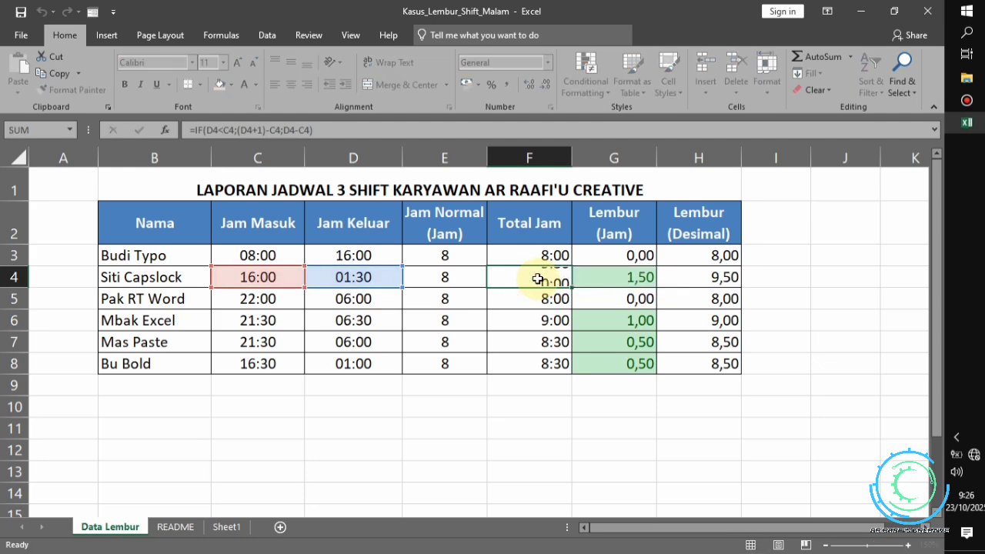